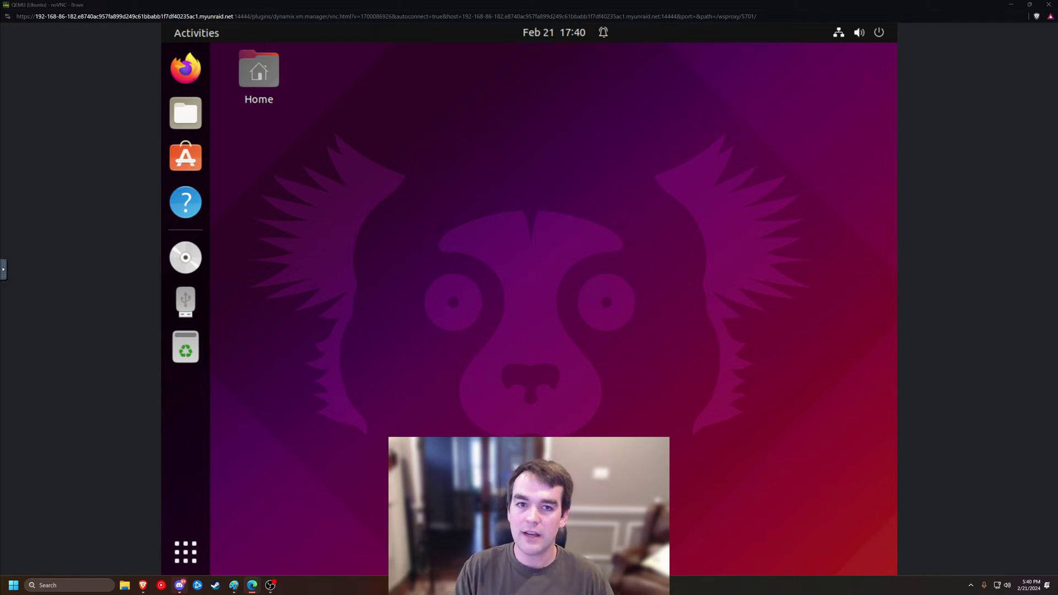
Play the Home Assistant install video, pause it at 2:48, and return to the Ubuntu desktop
{"action": "key", "text": "alt+Tab"}
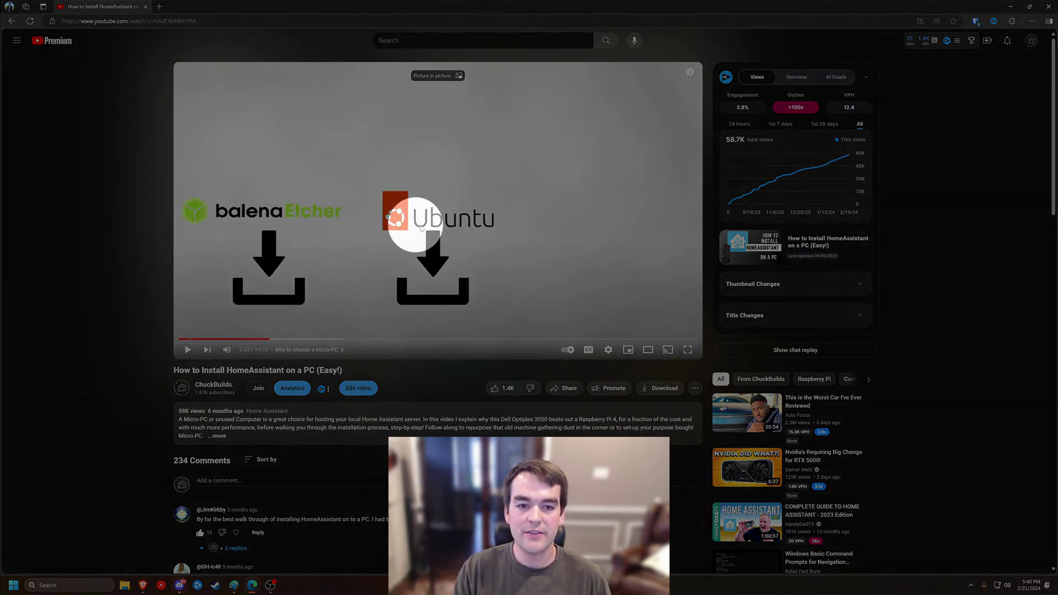
{"action": "left_click", "coordinate": [187, 350]}
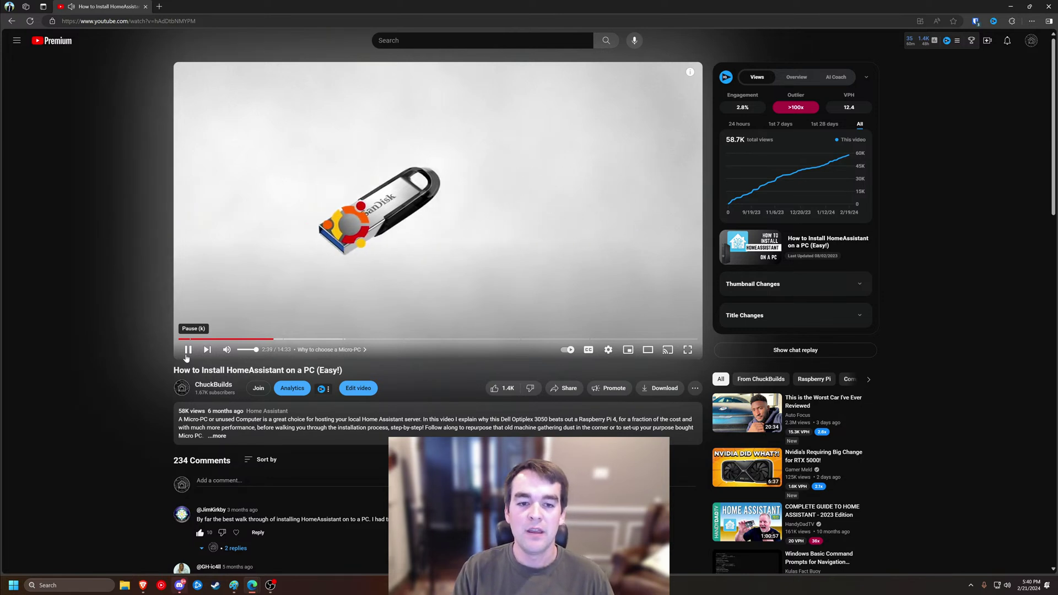
{"action": "left_click", "coordinate": [186, 355]}
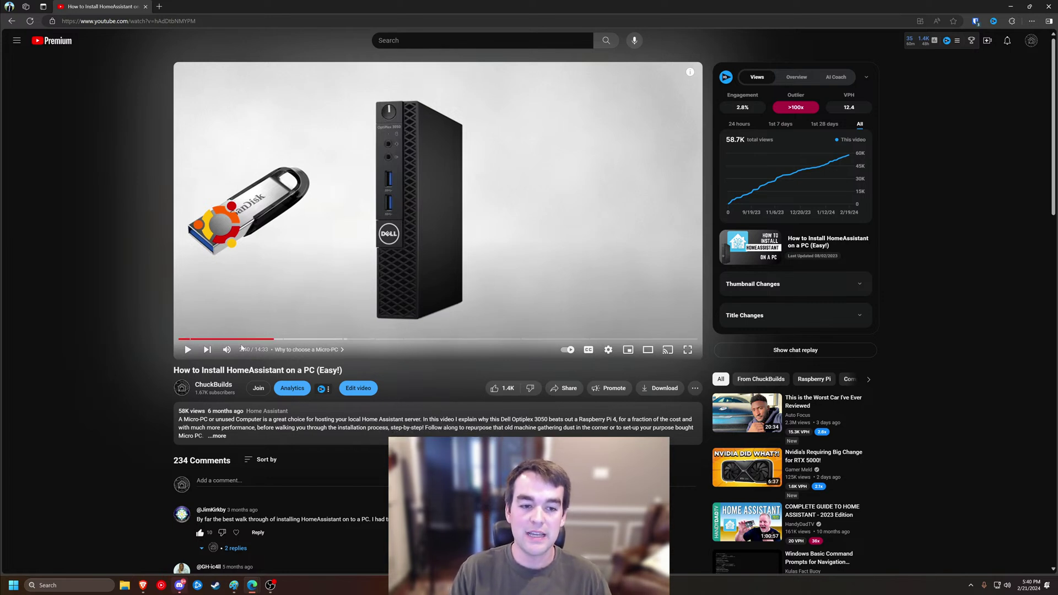
{"action": "left_click_drag", "start_coordinate": [274, 338], "coordinate": [277, 339]}
{"action": "left_click", "coordinate": [188, 349]}
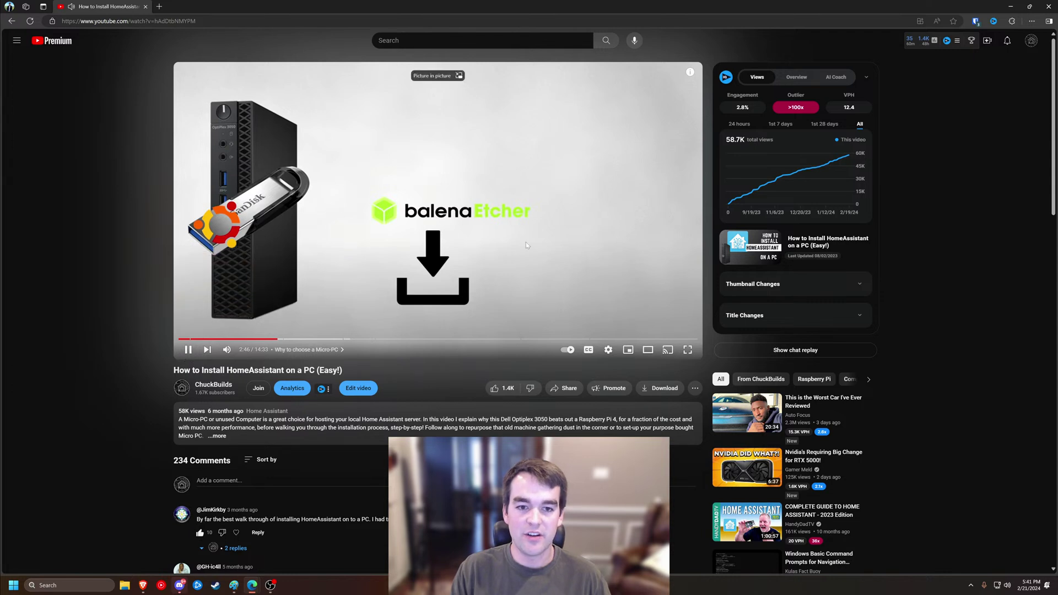
{"action": "left_click", "coordinate": [215, 329]}
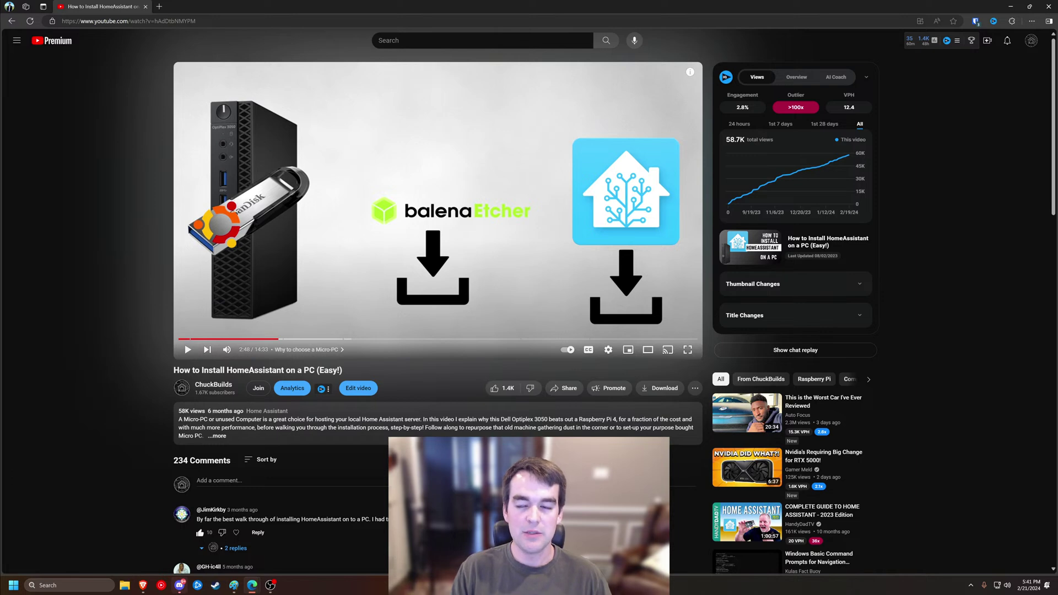
{"action": "key", "text": "alt+Tab"}
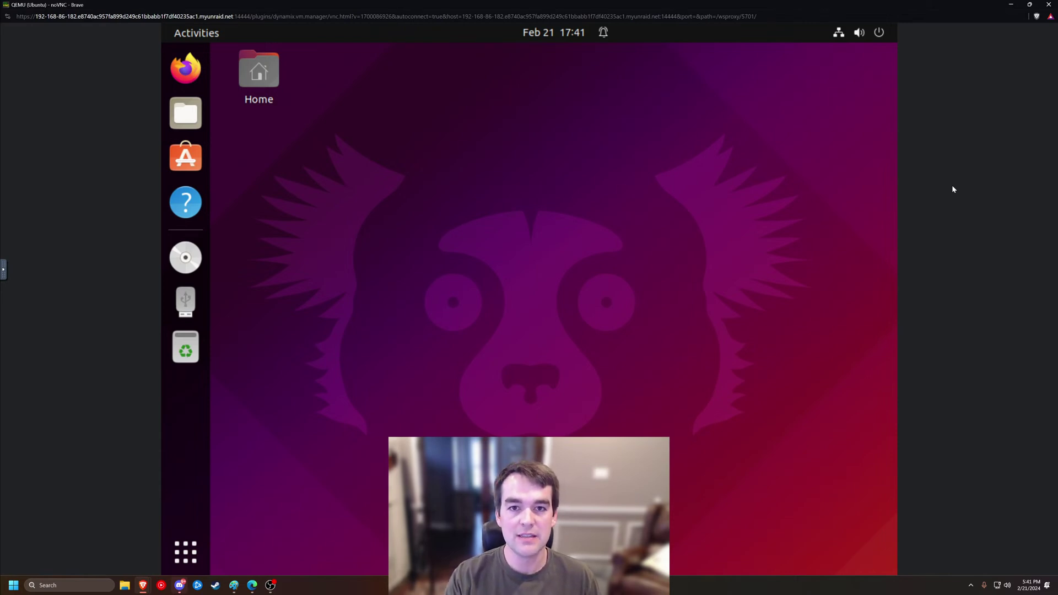
{"action": "key", "text": "alt+Tab"}
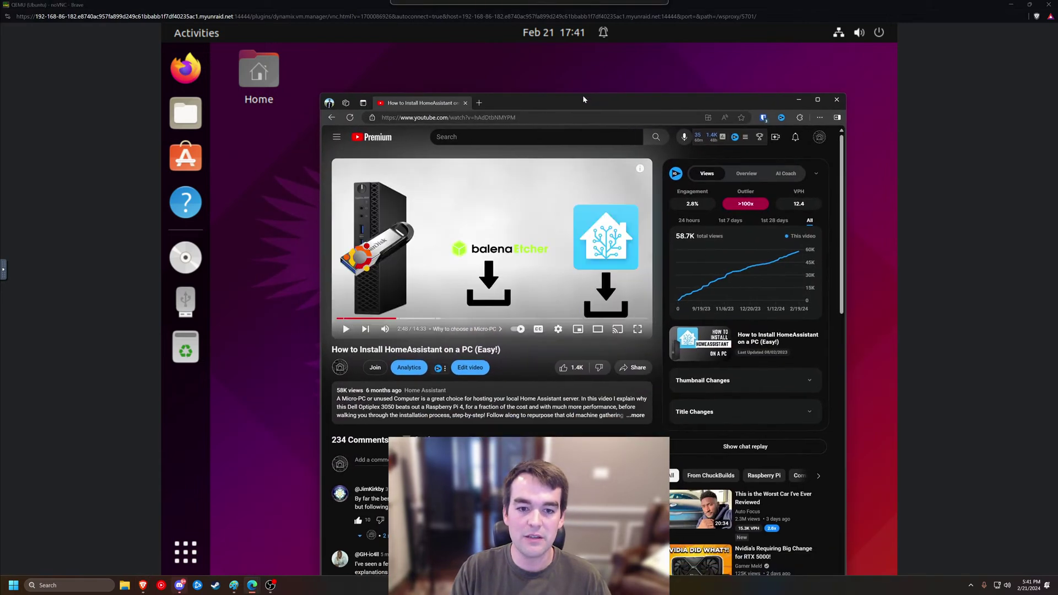
{"action": "key", "text": "alt+Tab"}
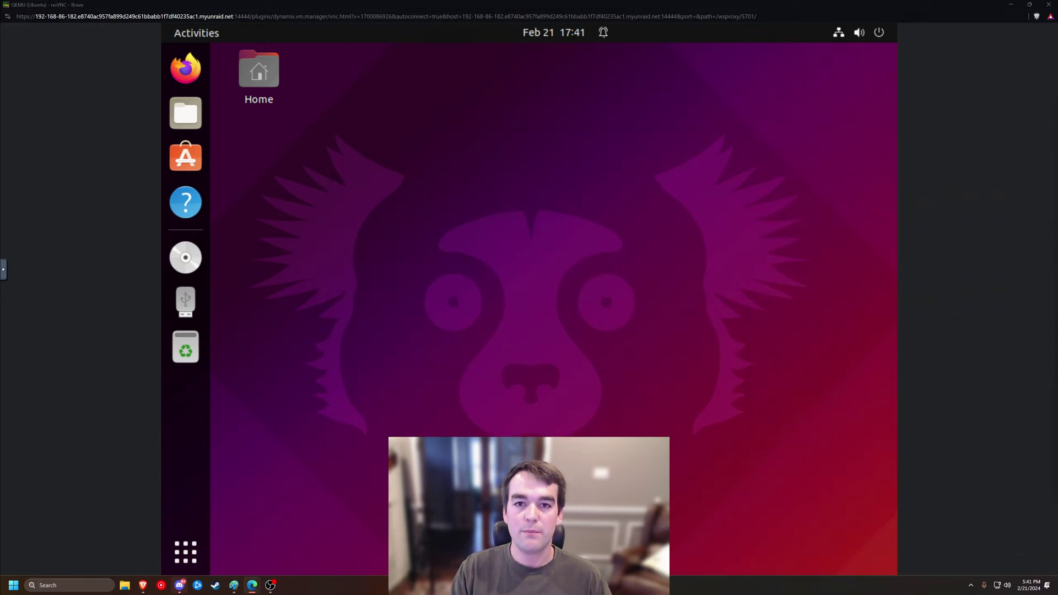
{"action": "left_click", "coordinate": [949, 188]}
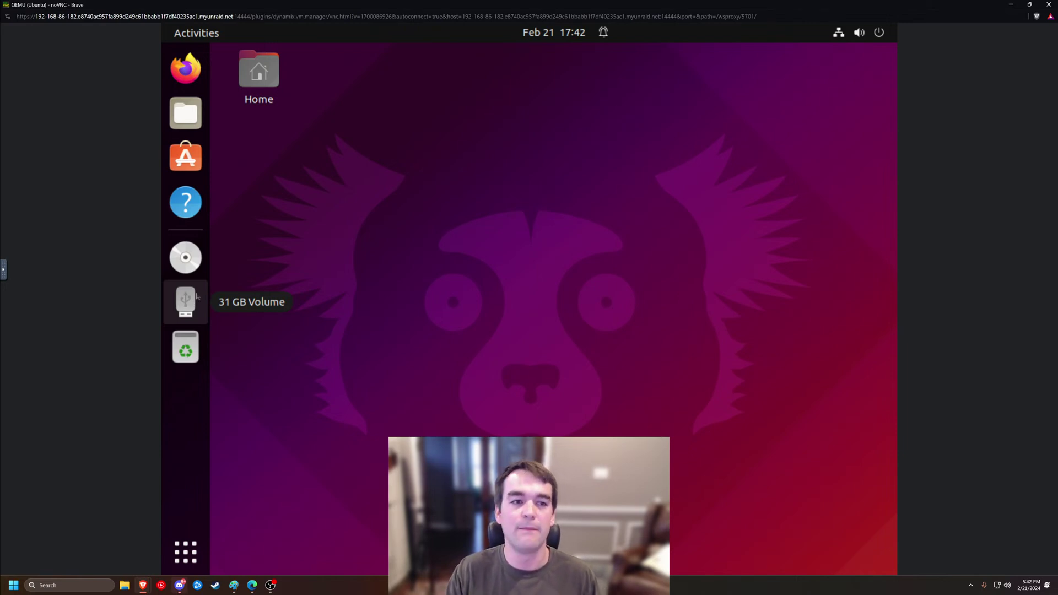
Open Firefox and go to the Installation page on home-assistant.io
{"action": "left_click", "coordinate": [185, 69]}
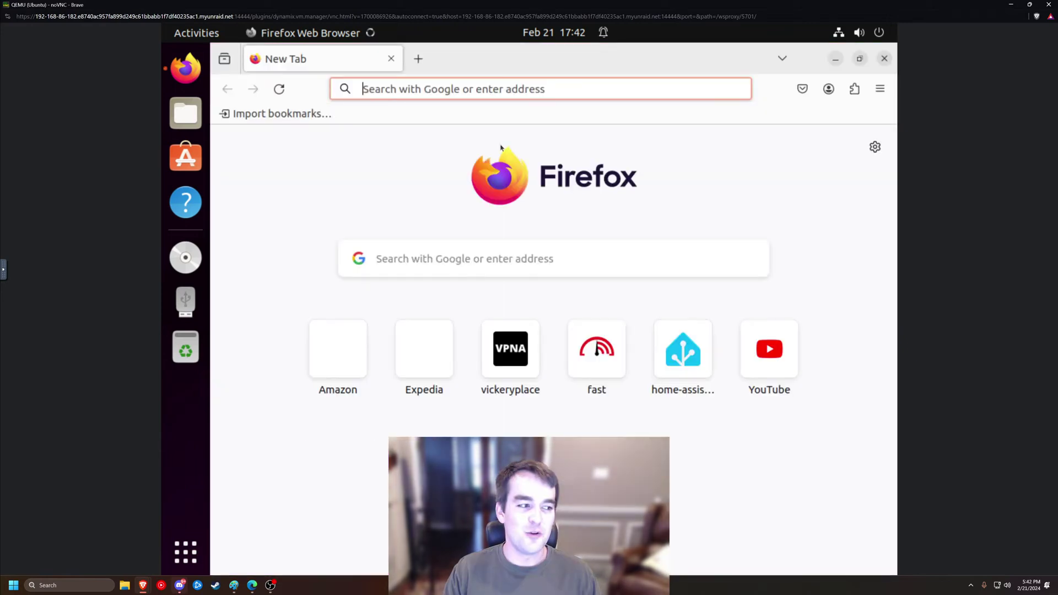
{"action": "left_click", "coordinate": [465, 90]}
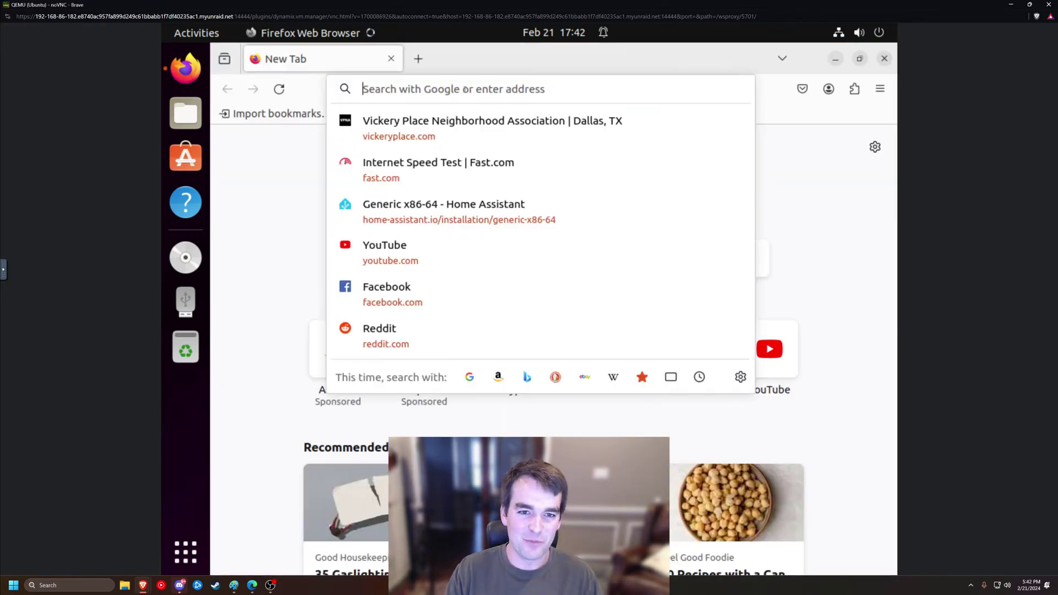
{"action": "type", "text": "home-assistant.io"}
{"action": "key", "text": "Return"}
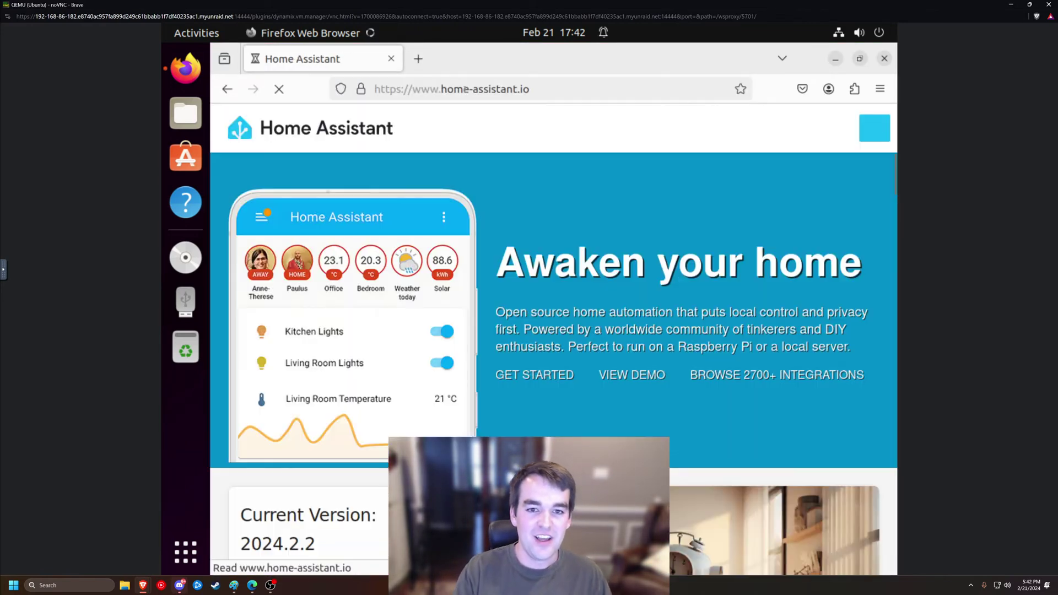
{"action": "left_click", "coordinate": [874, 130]}
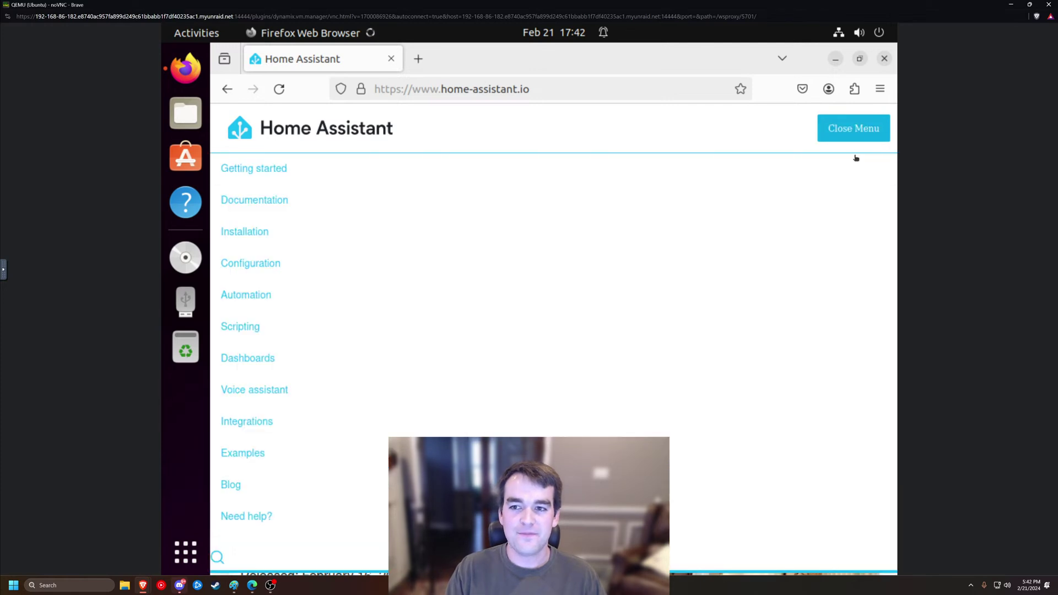
{"action": "left_click", "coordinate": [249, 231]}
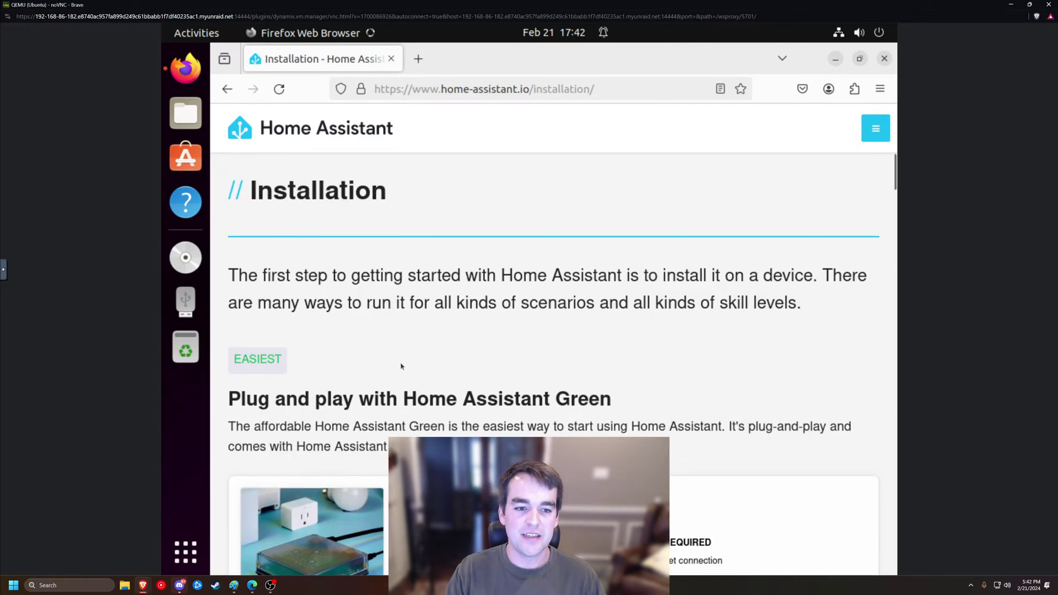
Open the Generic x86-64 tutorial and download the 403 MB Home Assistant OS image from Method 1
{"action": "scroll", "coordinate": [496, 358], "scroll_direction": "down", "scroll_amount": 15}
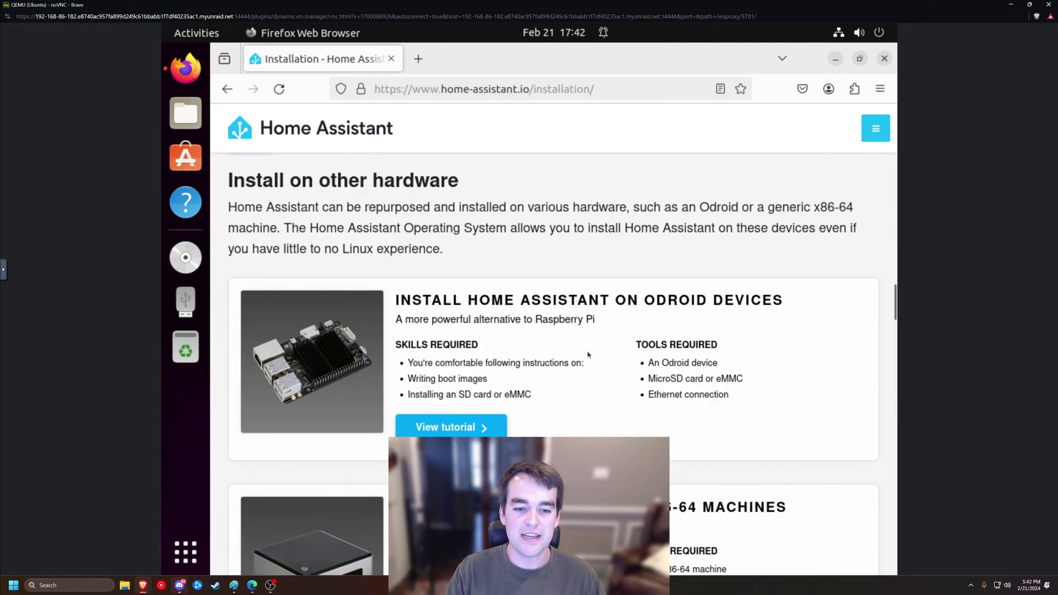
{"action": "scroll", "coordinate": [588, 355], "scroll_direction": "down", "scroll_amount": 4}
{"action": "left_click_drag", "start_coordinate": [645, 287], "coordinate": [739, 288]}
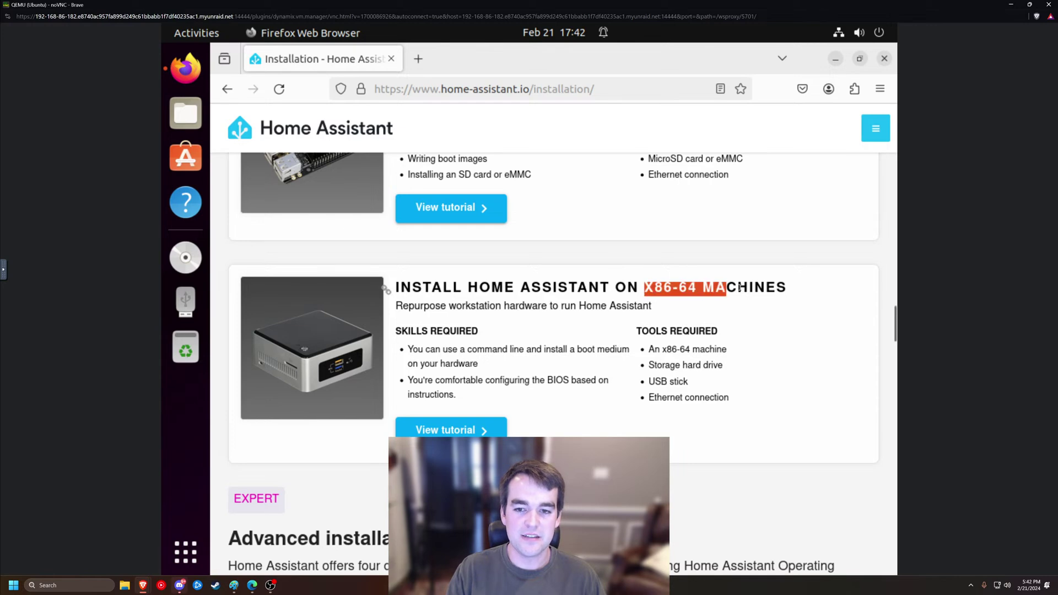
{"action": "left_click", "coordinate": [739, 287]}
{"action": "left_click", "coordinate": [463, 426]}
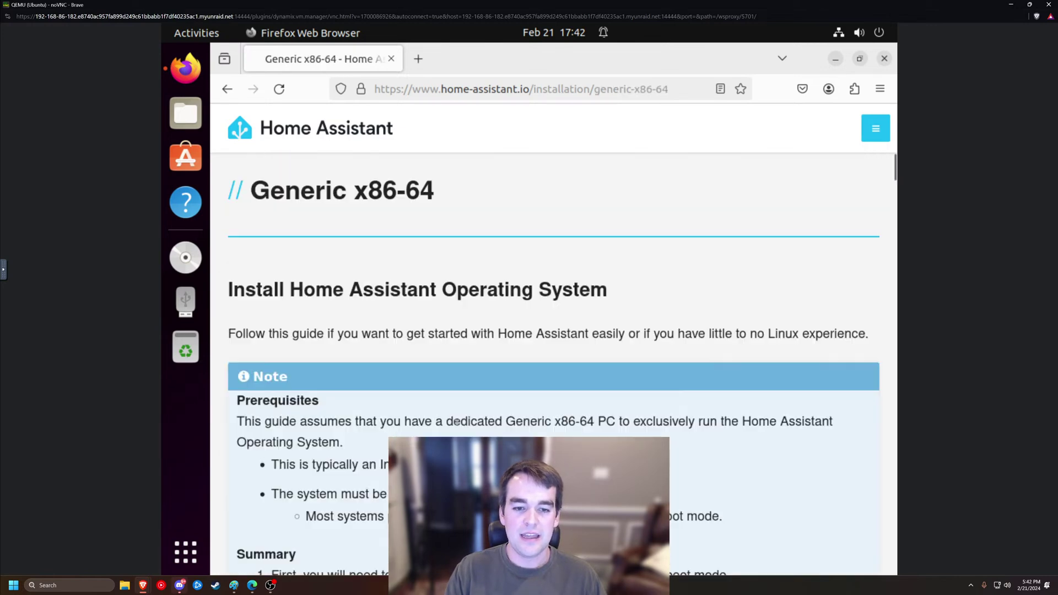
{"action": "scroll", "coordinate": [496, 331], "scroll_direction": "down", "scroll_amount": 2}
{"action": "scroll", "coordinate": [513, 327], "scroll_direction": "down", "scroll_amount": 4}
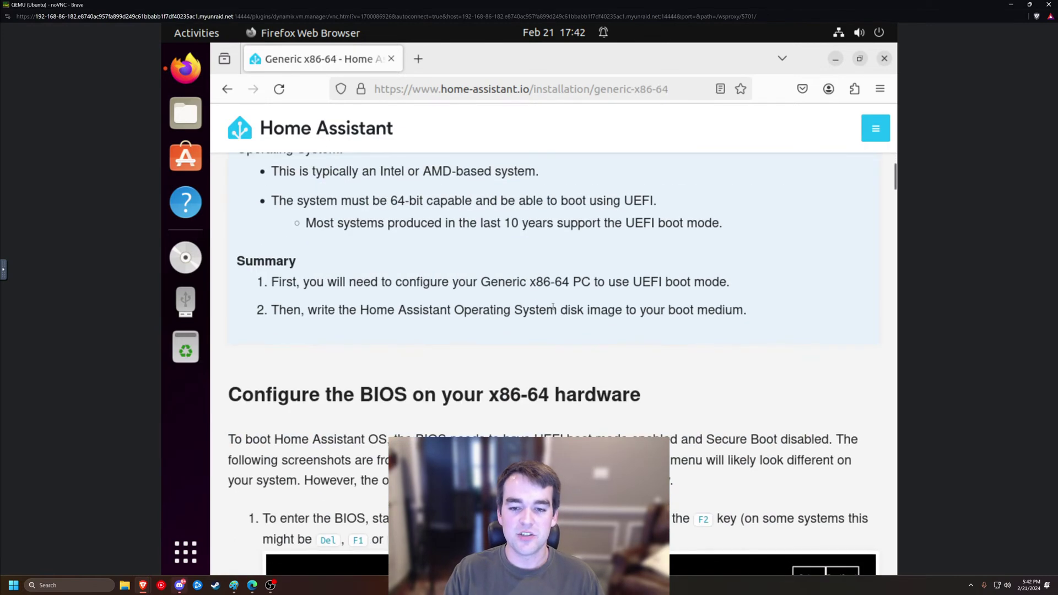
{"action": "scroll", "coordinate": [500, 294], "scroll_direction": "down", "scroll_amount": 20}
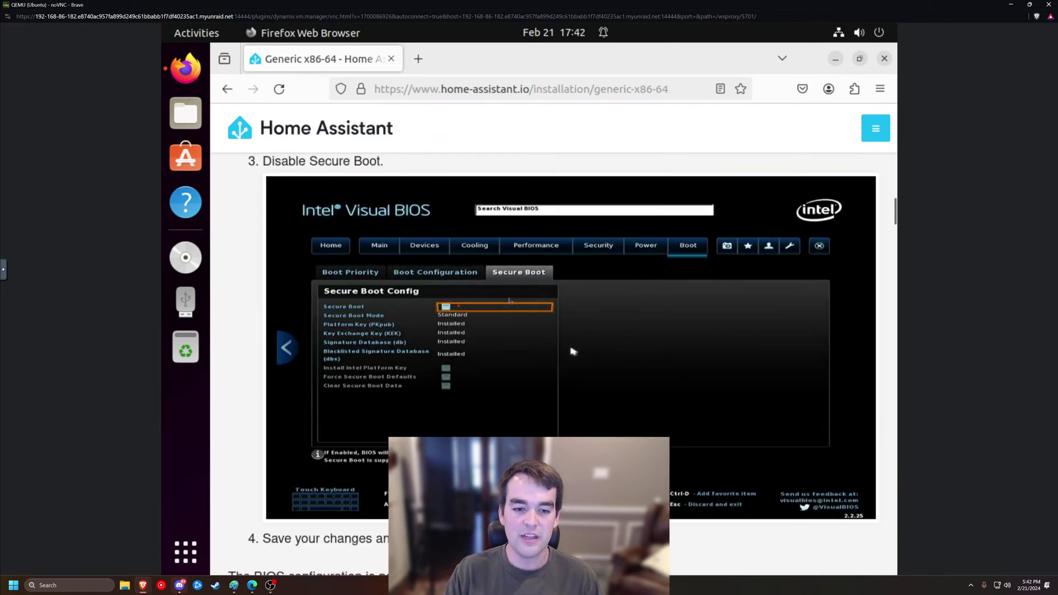
{"action": "scroll", "coordinate": [512, 300], "scroll_direction": "down", "scroll_amount": 10}
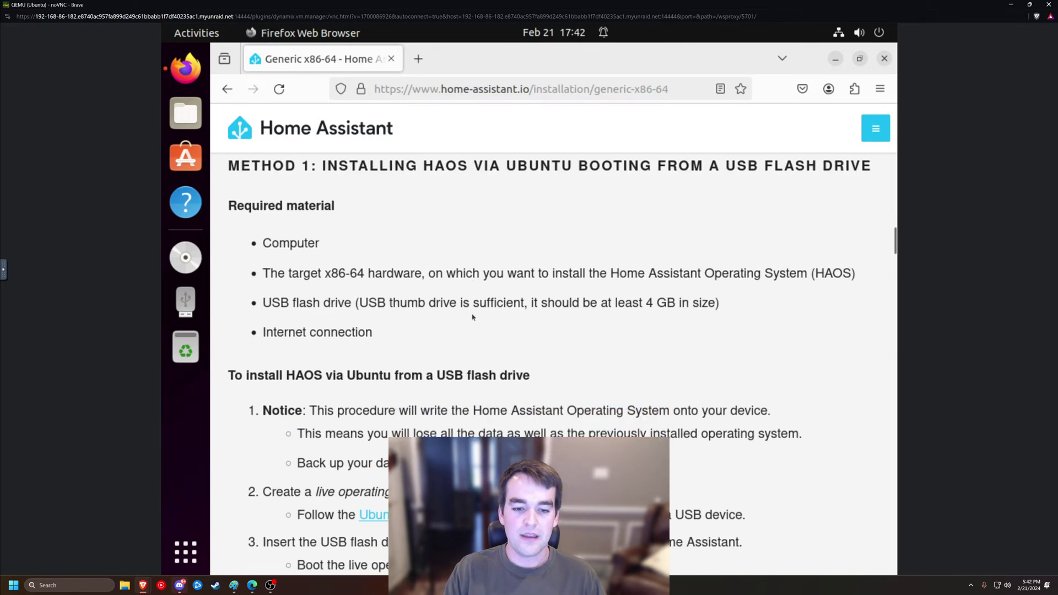
{"action": "scroll", "coordinate": [473, 314], "scroll_direction": "down", "scroll_amount": 3}
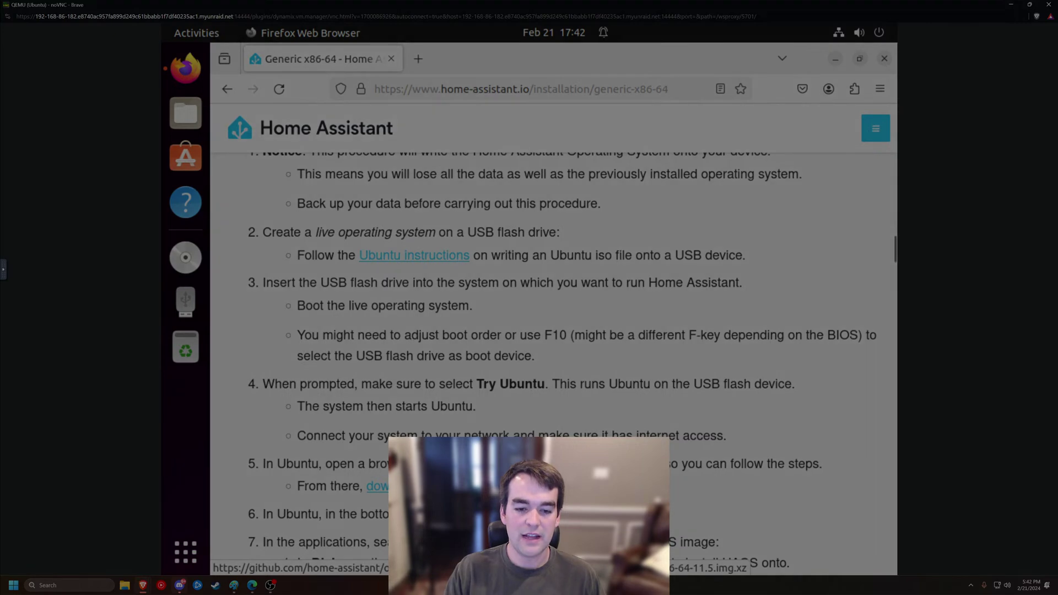
{"action": "left_click", "coordinate": [378, 486]}
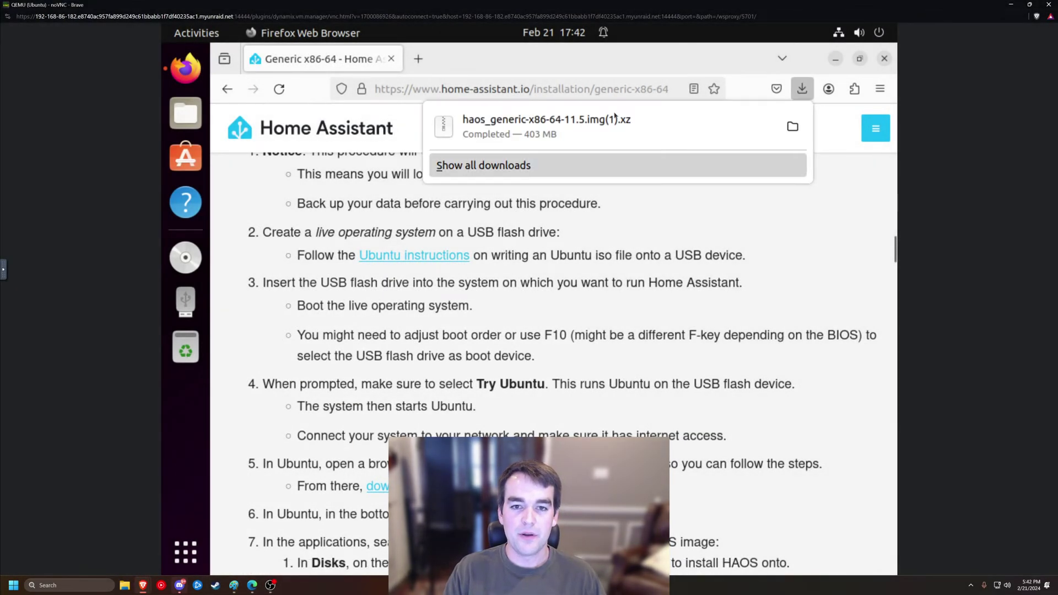
Open haos_generic-x86-64-11.5.img.xz in Disks, choose the 31 GB drive as destination, and start restoring
{"action": "left_click", "coordinate": [794, 127]}
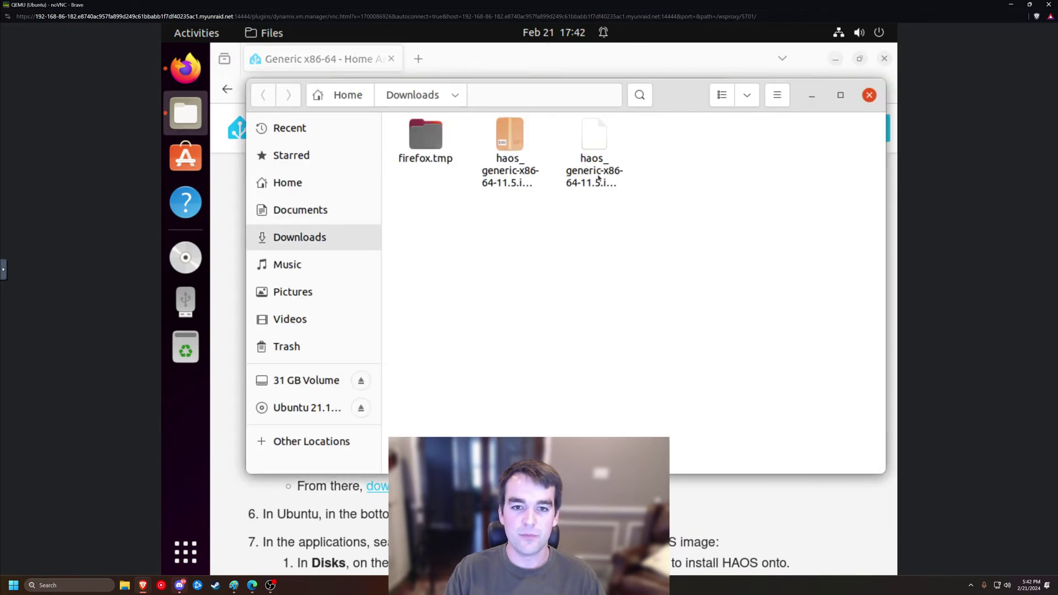
{"action": "double_click", "coordinate": [598, 177]}
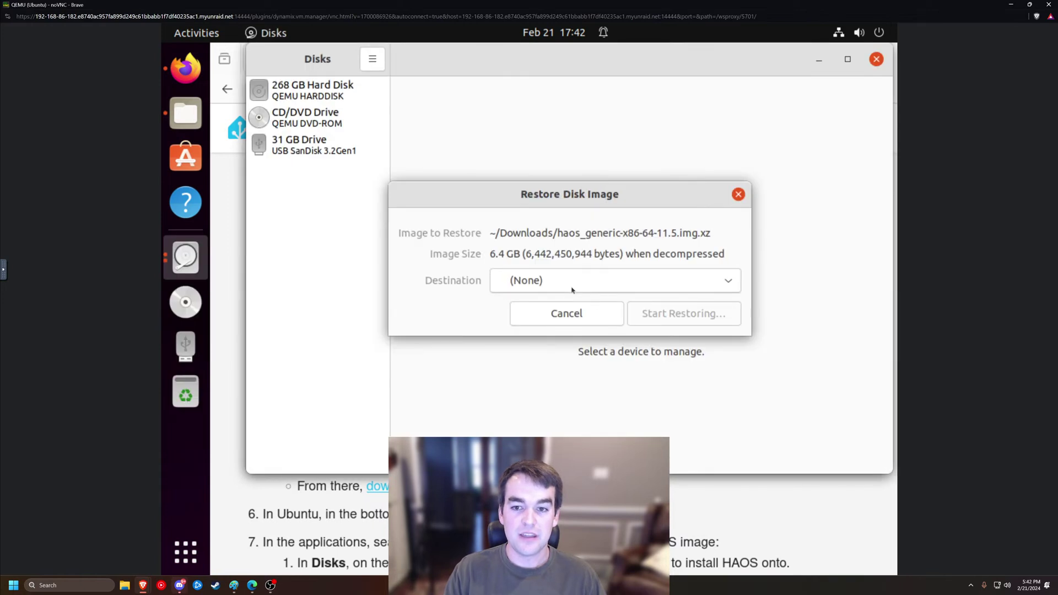
{"action": "left_click", "coordinate": [559, 282]}
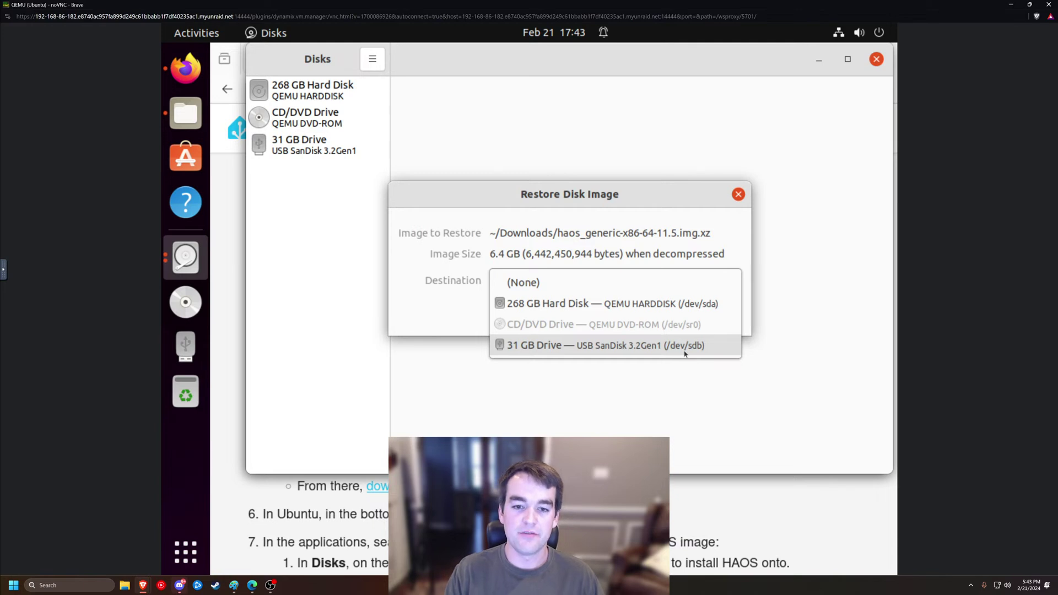
{"action": "left_click", "coordinate": [537, 347]}
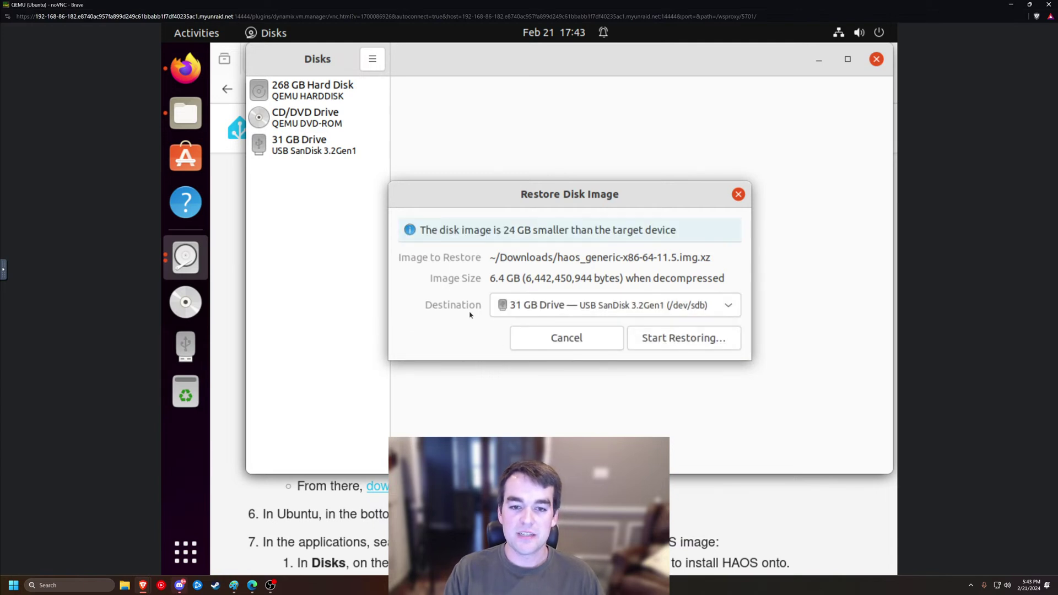
{"action": "left_click", "coordinate": [707, 344]}
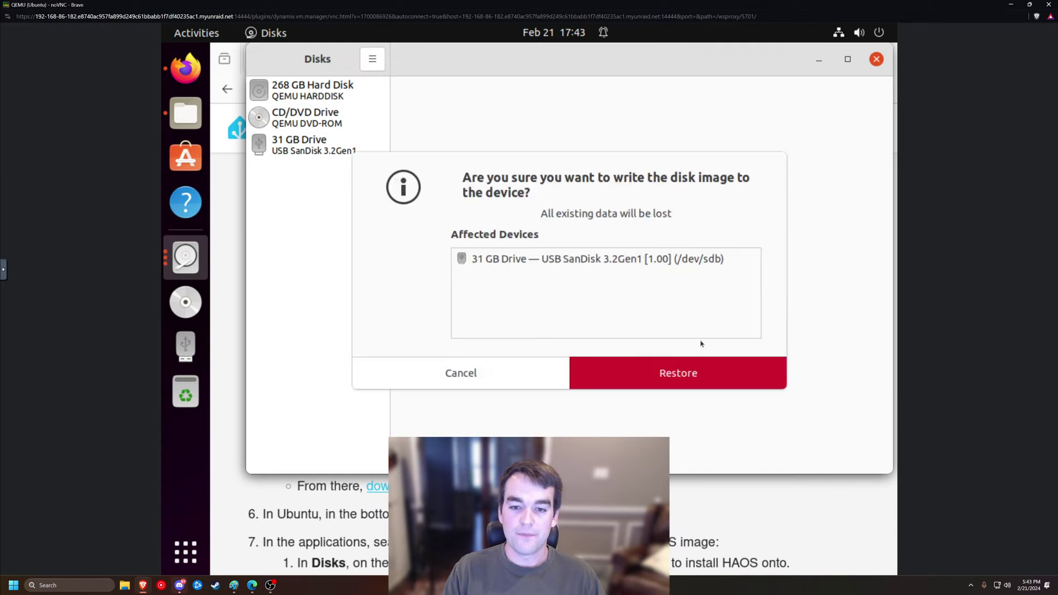
Confirm the restore and authenticate with the account password to start writing
{"action": "left_click", "coordinate": [678, 375]}
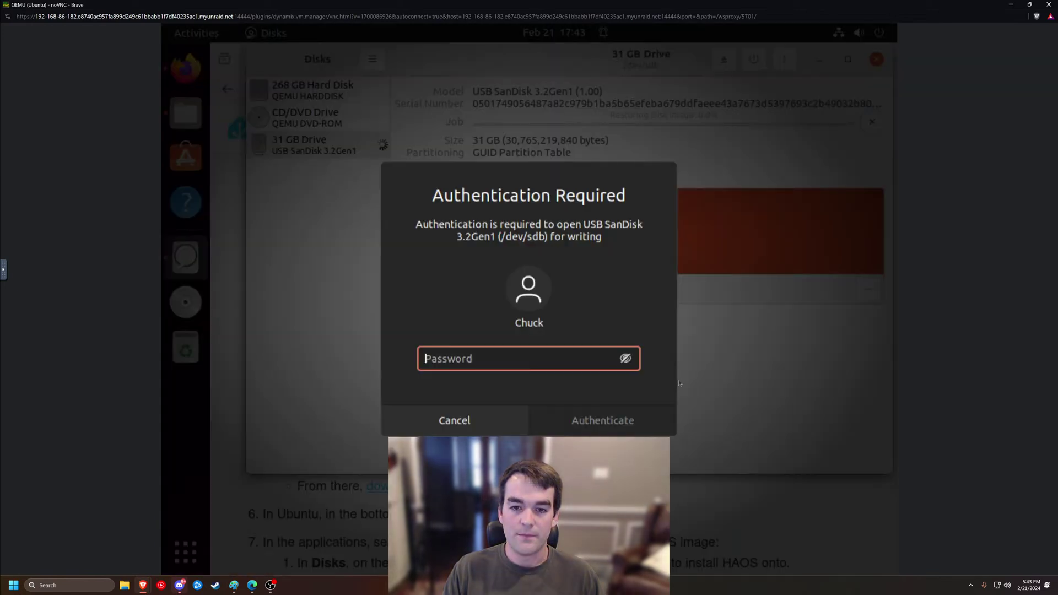
{"action": "type", "text": "*************"}
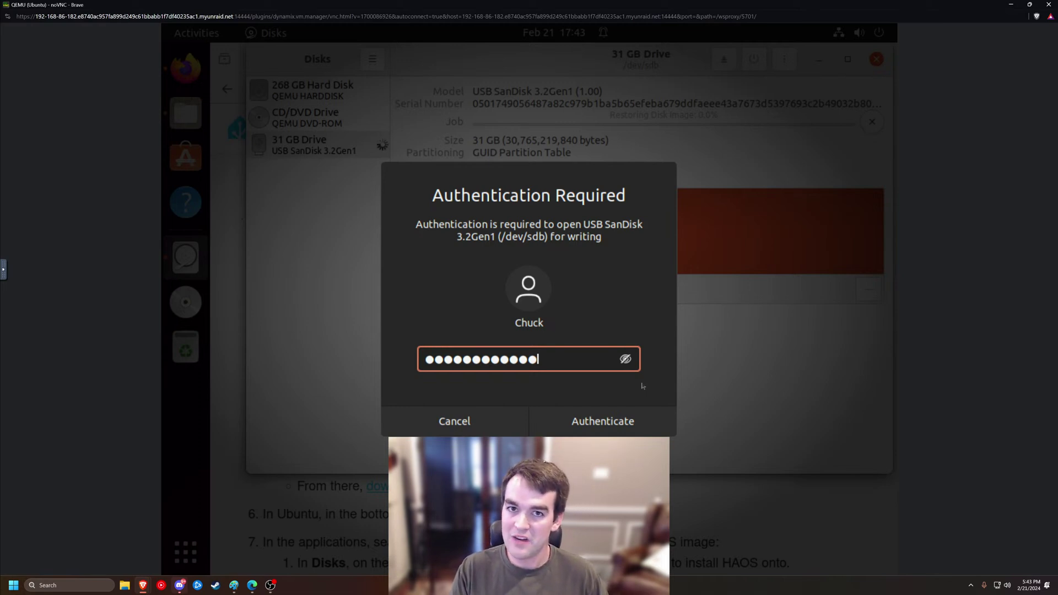
{"action": "key", "text": "Return"}
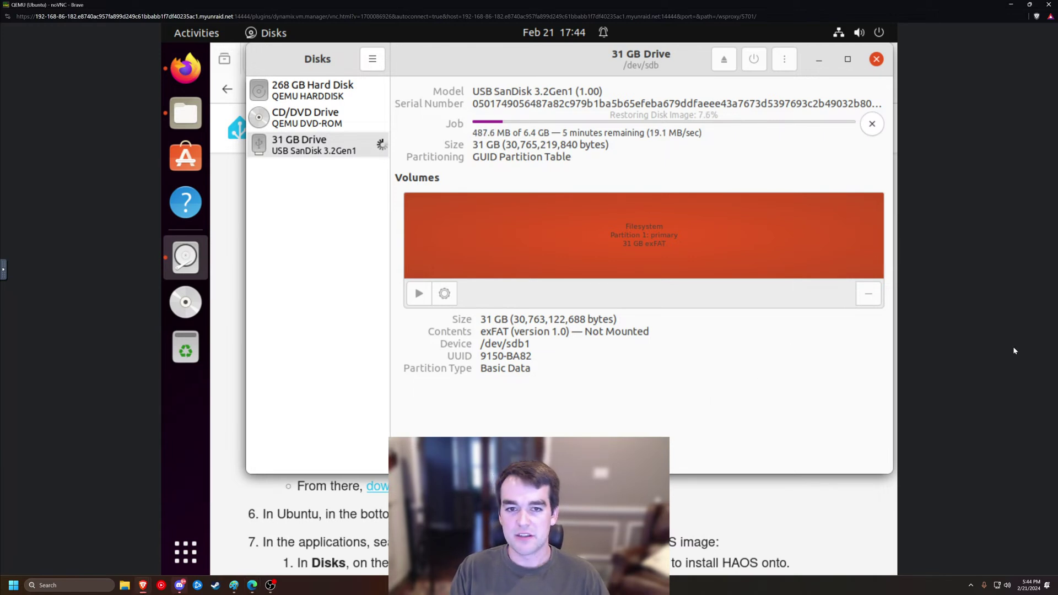
Nudge the Disks window slightly left while the restore climbs to 12.6%
{"action": "left_click_drag", "start_coordinate": [467, 62], "coordinate": [455, 68]}
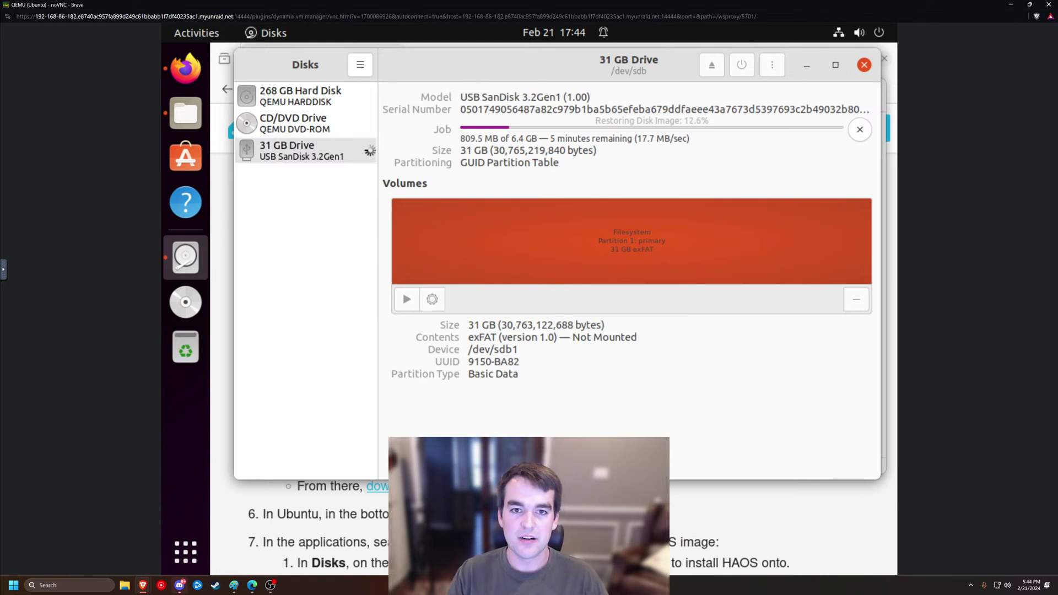
Scroll through the Home Assistant USB install guide in Firefox, then minimize the browser
{"action": "left_click", "coordinate": [679, 521]}
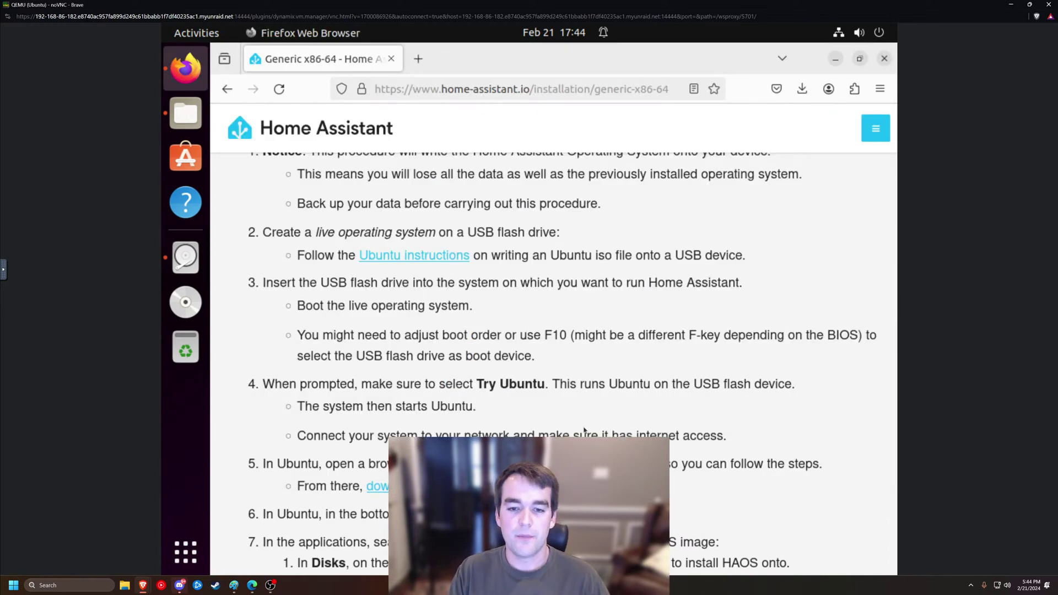
{"action": "scroll", "coordinate": [557, 276], "scroll_direction": "up", "scroll_amount": 2}
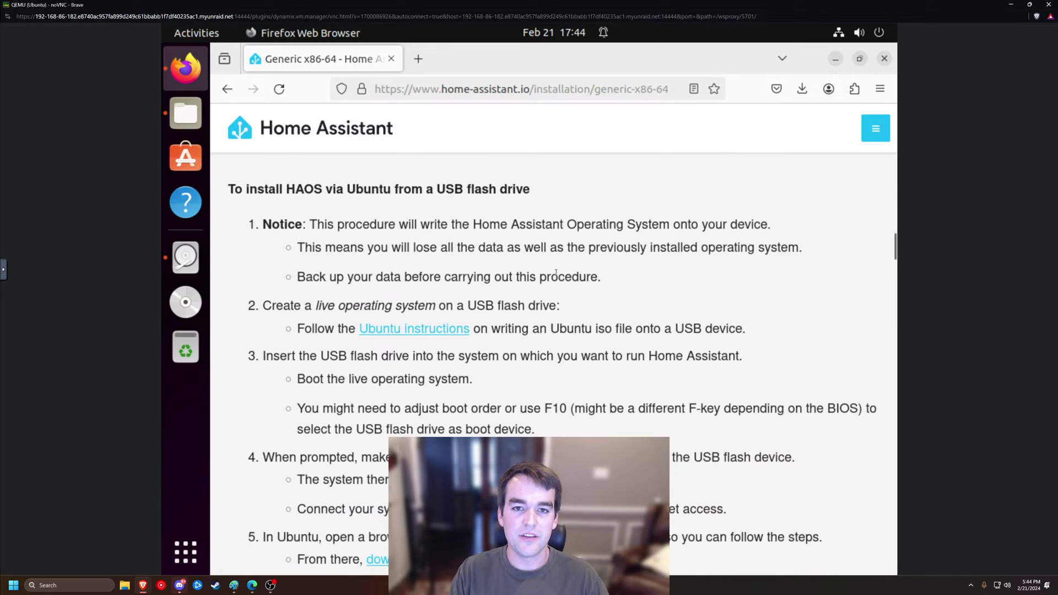
{"action": "scroll", "coordinate": [557, 276], "scroll_direction": "down", "scroll_amount": 2}
{"action": "scroll", "coordinate": [609, 309], "scroll_direction": "up", "scroll_amount": 2}
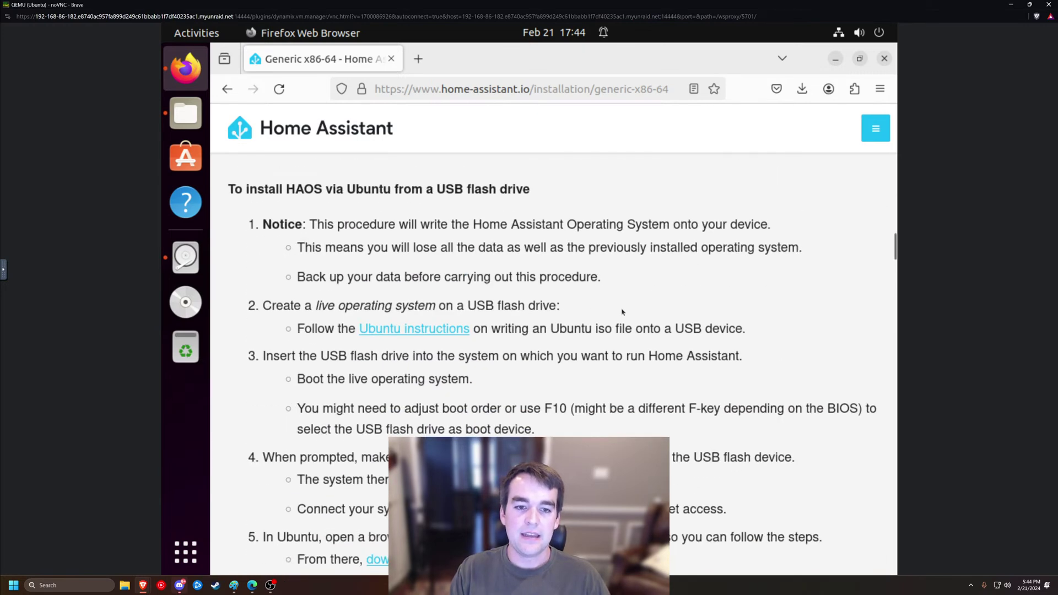
{"action": "scroll", "coordinate": [621, 313], "scroll_direction": "down", "scroll_amount": 1}
{"action": "scroll", "coordinate": [640, 339], "scroll_direction": "down", "scroll_amount": 2}
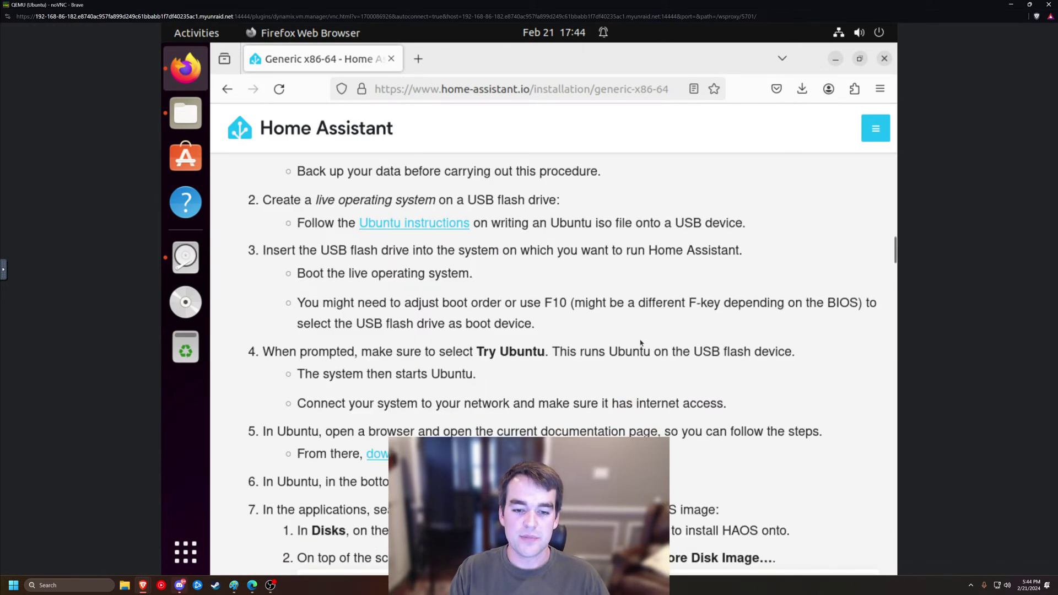
{"action": "left_click", "coordinate": [835, 59]}
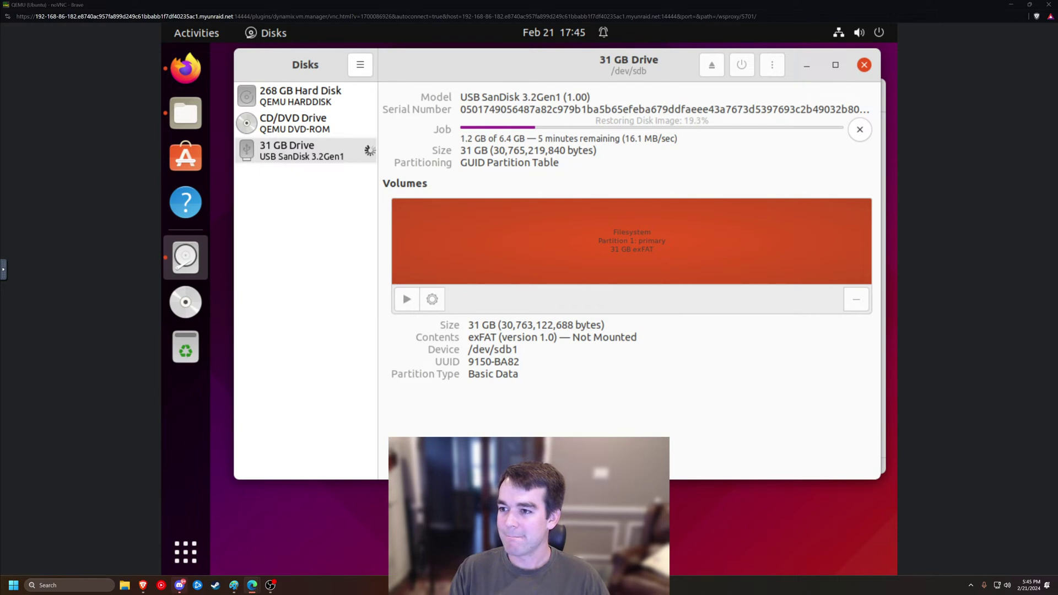
Switch from Disks to the browser window with the ChuckBuilds YouTube channel
{"action": "left_click", "coordinate": [593, 435]}
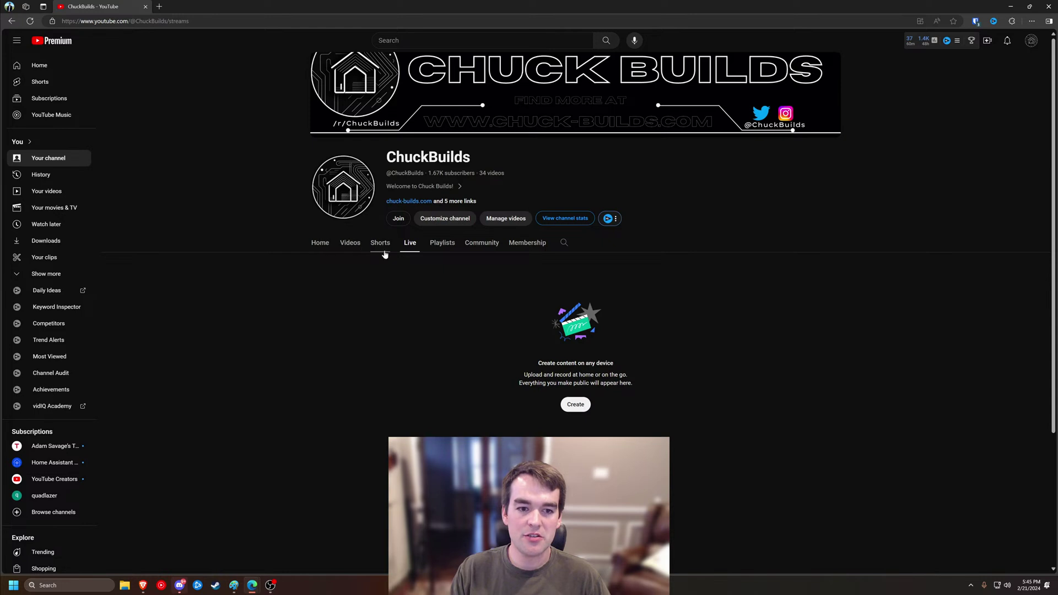
Browse the ChuckBuilds channel and open 'How to Install HomeAssistant on a PC (Easy!)'
{"action": "left_click", "coordinate": [350, 244]}
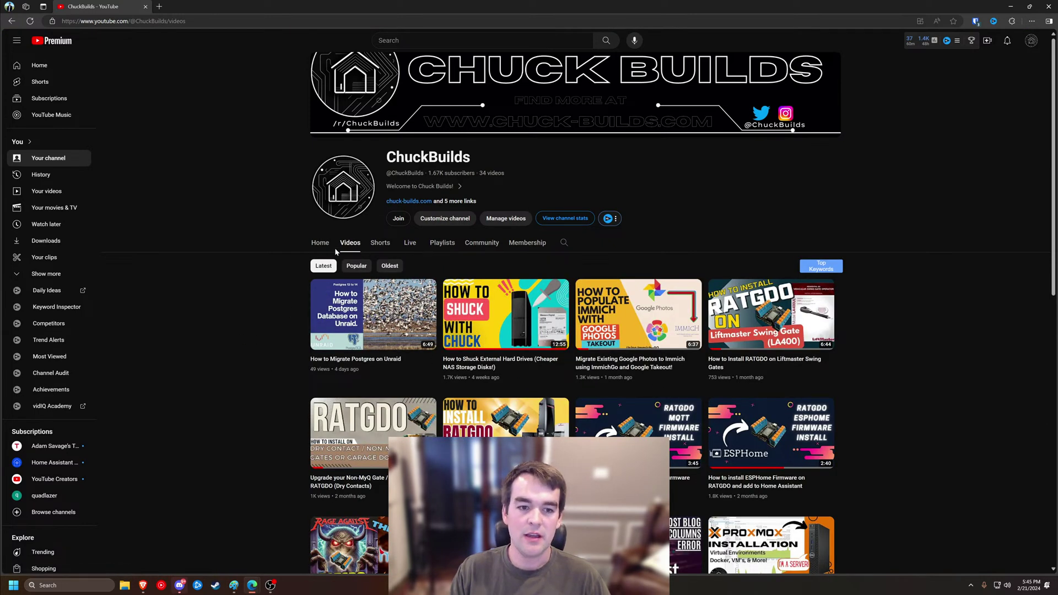
{"action": "left_click", "coordinate": [320, 244]}
{"action": "scroll", "coordinate": [308, 354], "scroll_direction": "down", "scroll_amount": 2}
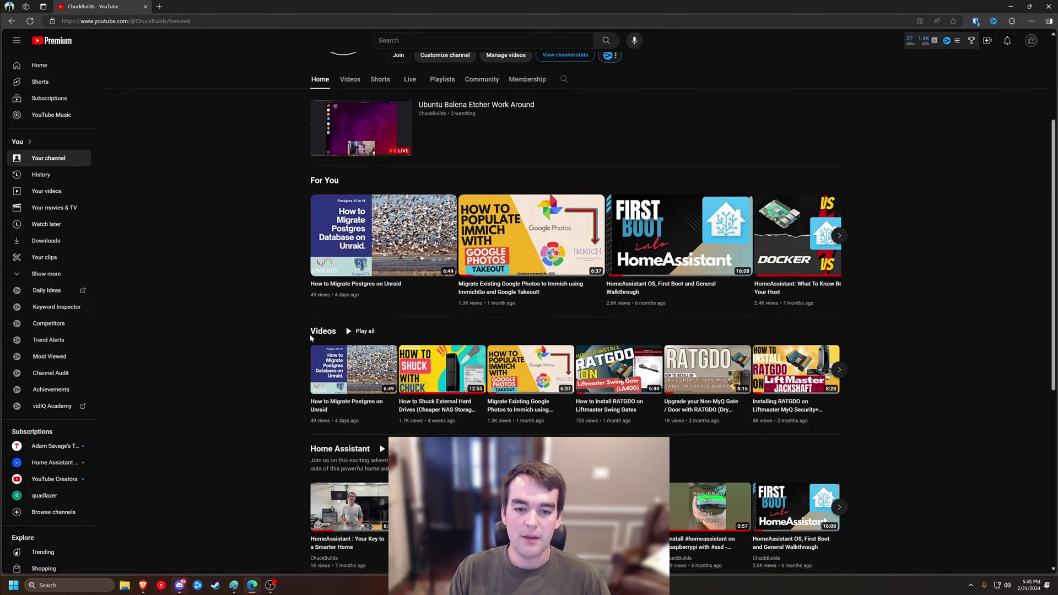
{"action": "scroll", "coordinate": [268, 415], "scroll_direction": "down", "scroll_amount": 2}
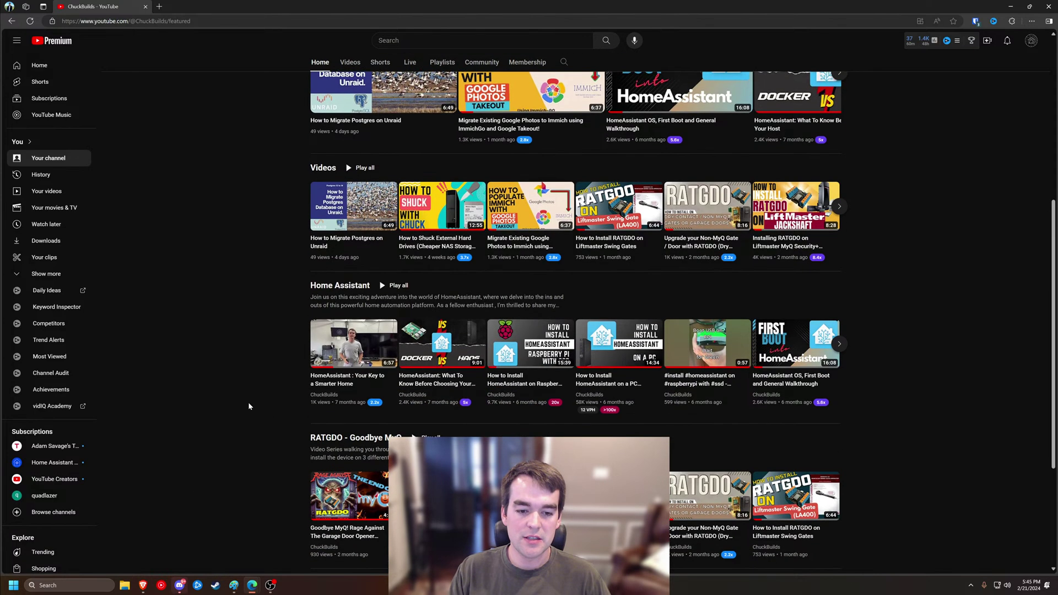
{"action": "scroll", "coordinate": [248, 402], "scroll_direction": "up", "scroll_amount": 1}
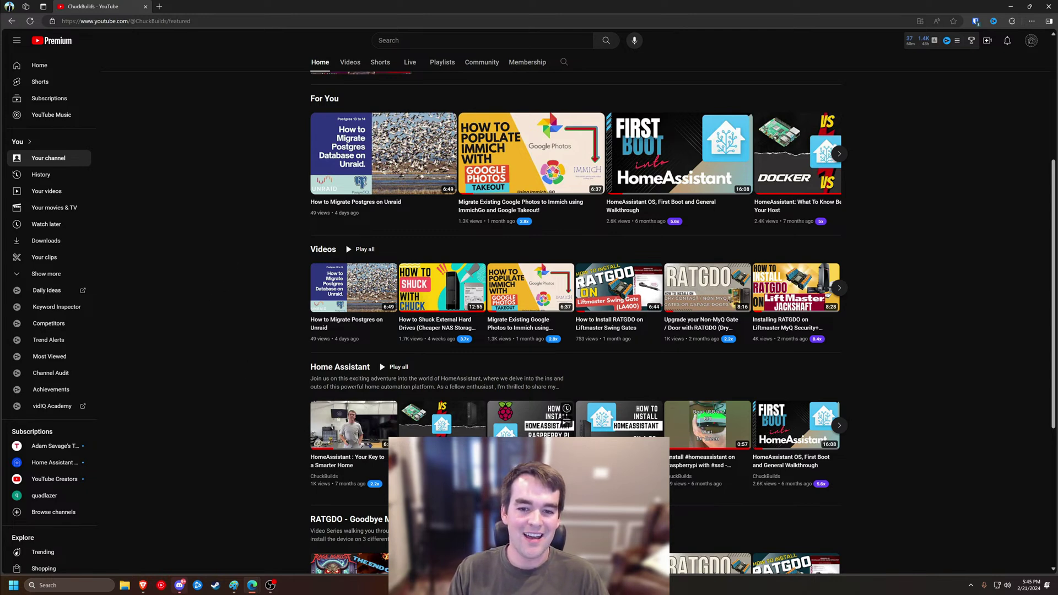
{"action": "left_click", "coordinate": [617, 419]}
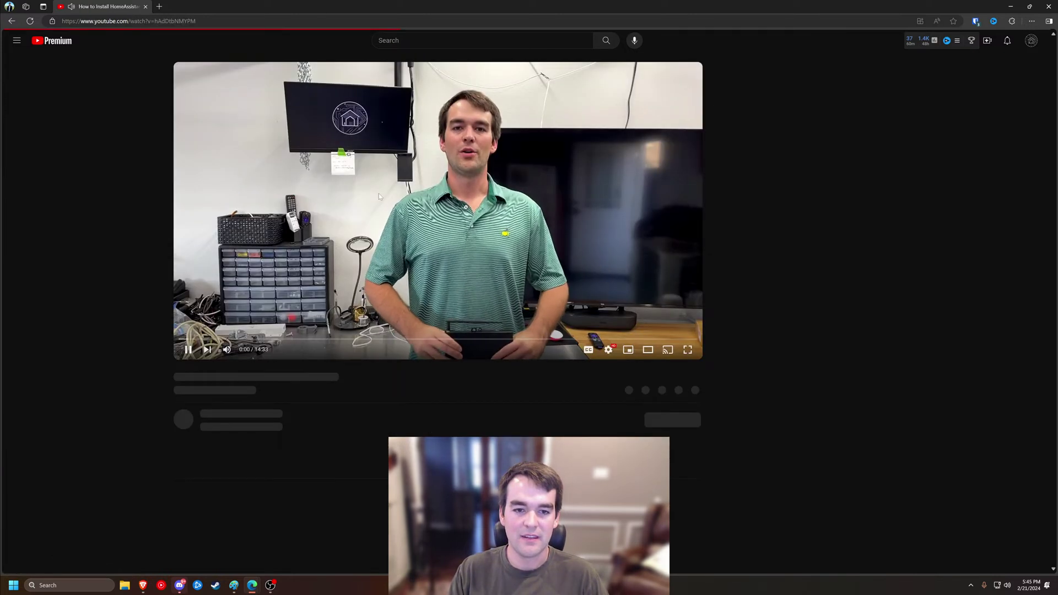
Expand the video description and sort the comments by Newest first
{"action": "left_click", "coordinate": [302, 448]}
{"action": "scroll", "coordinate": [301, 448], "scroll_direction": "down", "scroll_amount": 15}
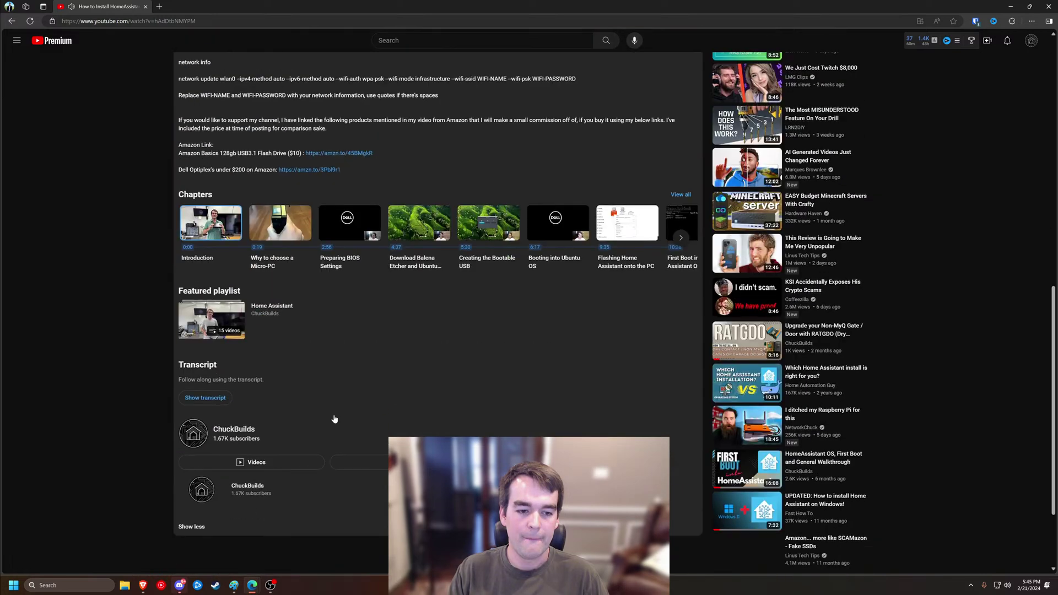
{"action": "left_click", "coordinate": [256, 199]}
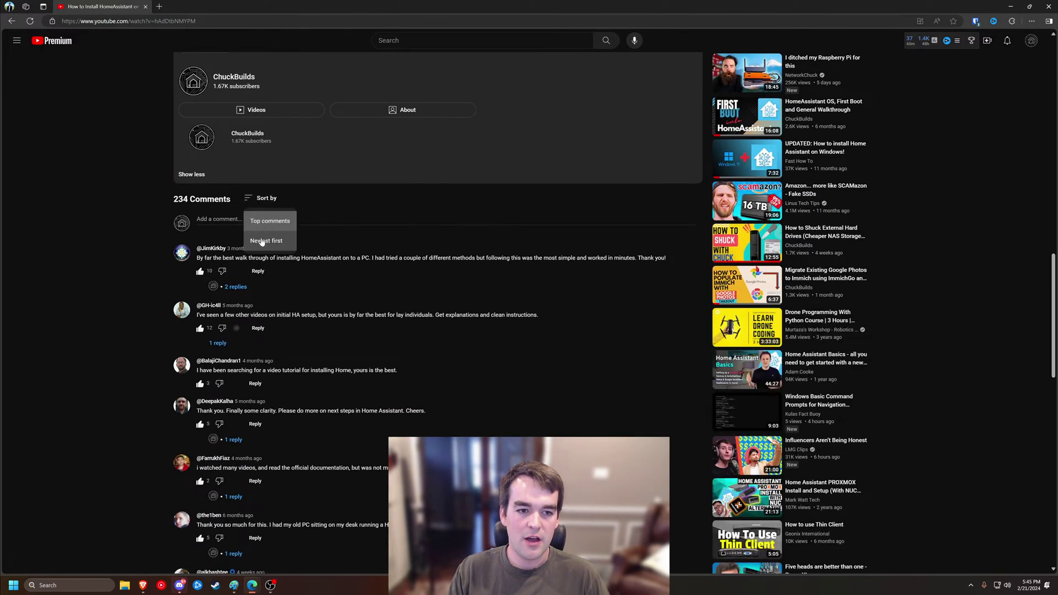
{"action": "left_click", "coordinate": [270, 238]}
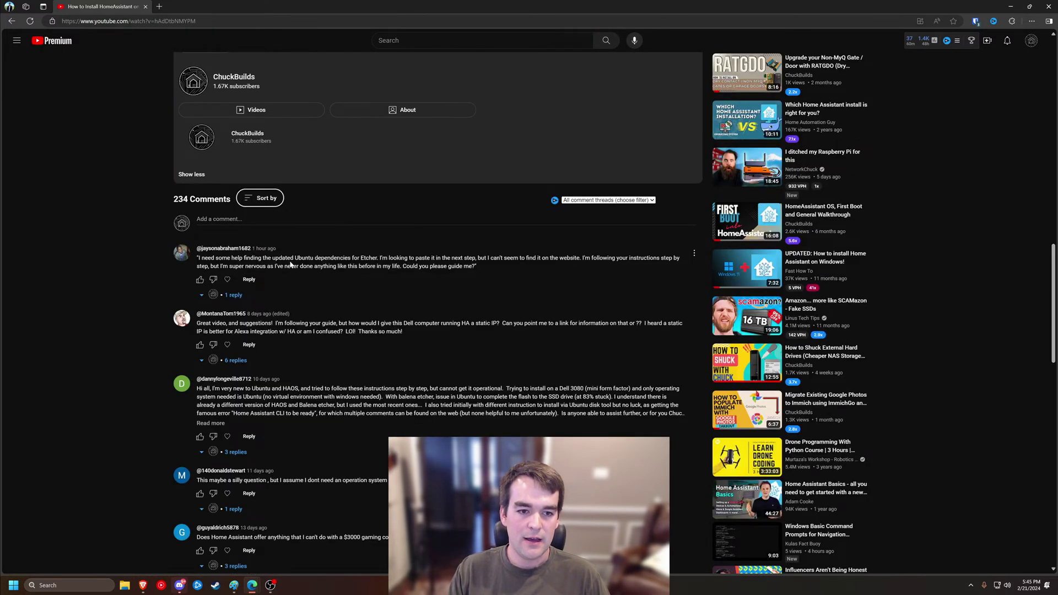
Read the newest comments and the description's EDIT note, highlighting passages
{"action": "left_click_drag", "start_coordinate": [298, 258], "coordinate": [374, 257]}
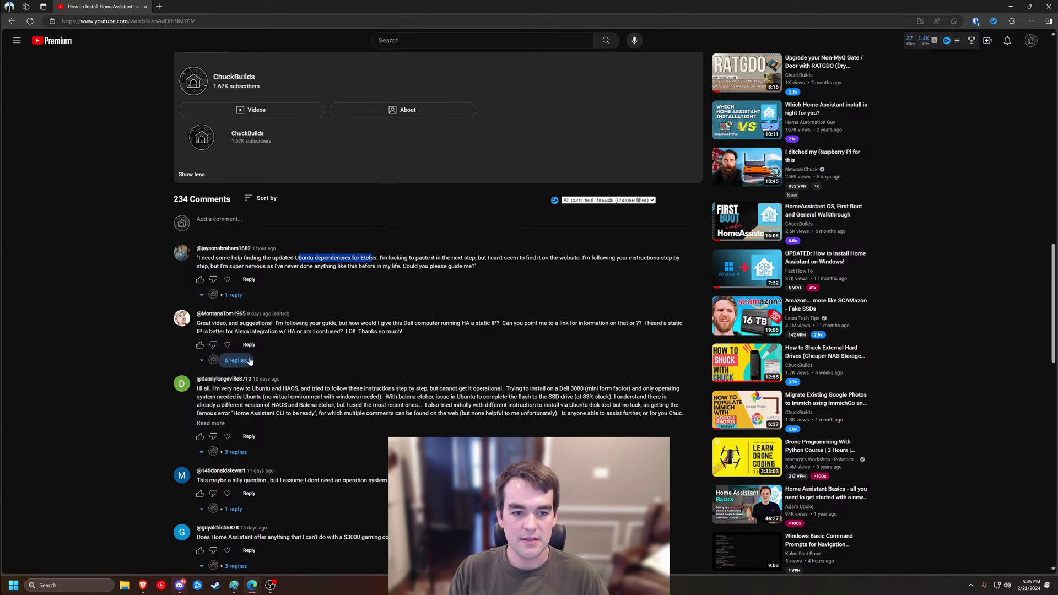
{"action": "left_click_drag", "start_coordinate": [256, 388], "coordinate": [433, 389]}
{"action": "left_click", "coordinate": [434, 390]}
{"action": "scroll", "coordinate": [458, 340], "scroll_direction": "down", "scroll_amount": 3}
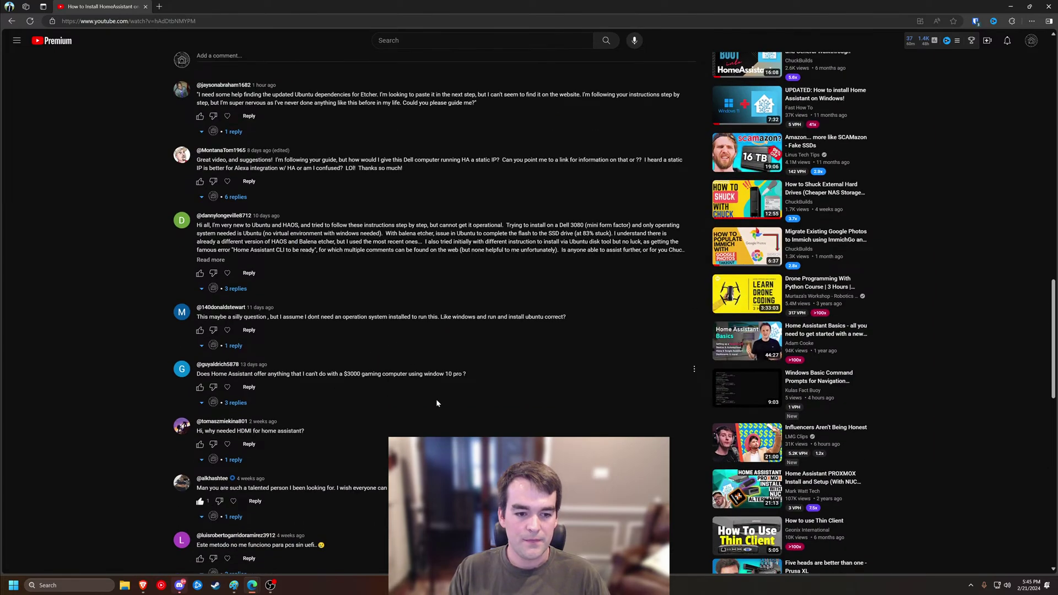
{"action": "scroll", "coordinate": [435, 405], "scroll_direction": "down", "scroll_amount": 1}
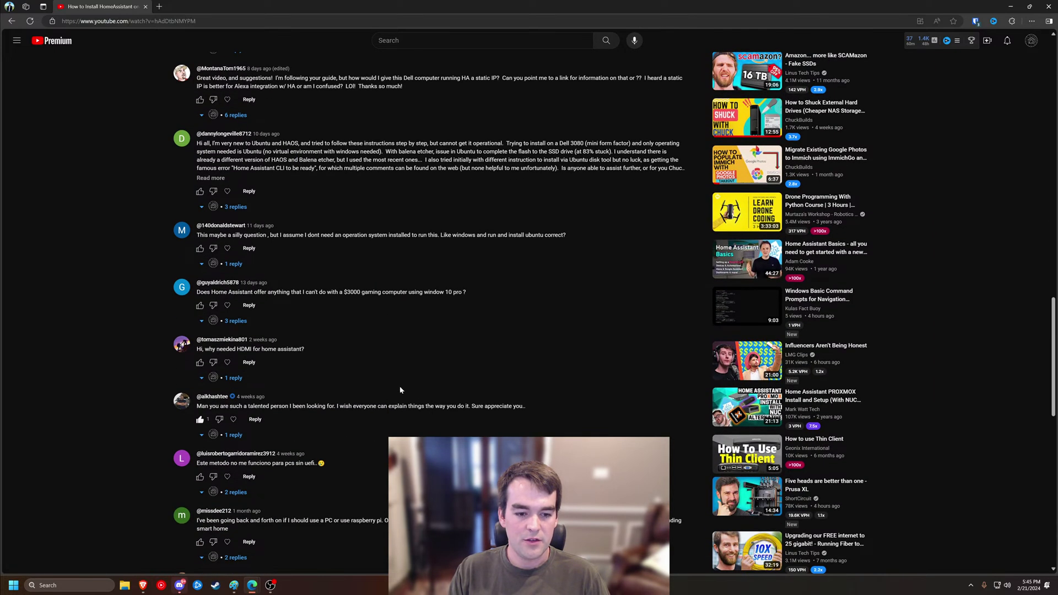
{"action": "scroll", "coordinate": [399, 386], "scroll_direction": "up", "scroll_amount": 15}
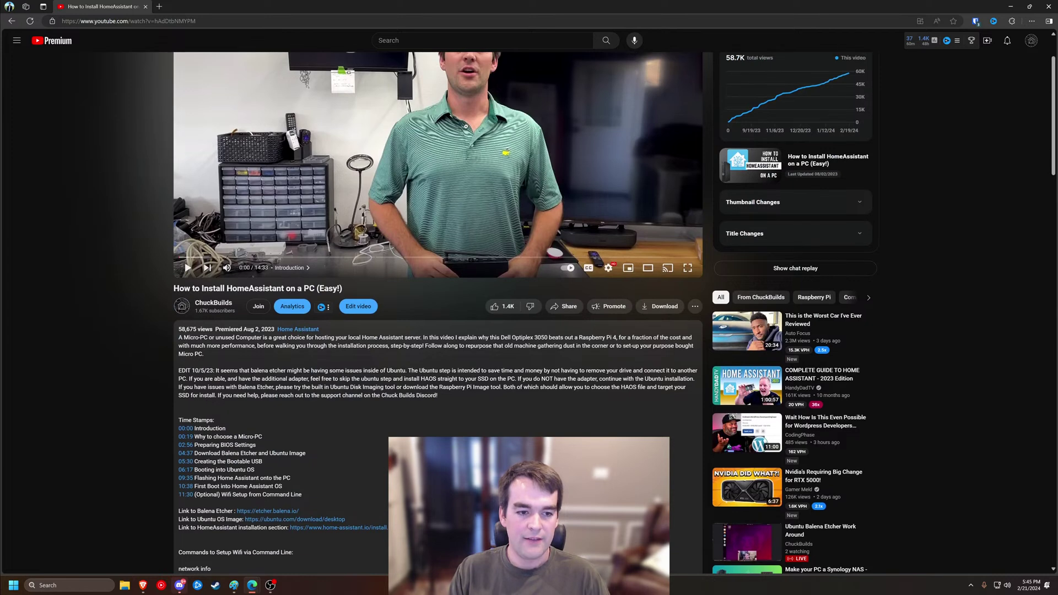
{"action": "left_click_drag", "start_coordinate": [215, 378], "coordinate": [532, 394]}
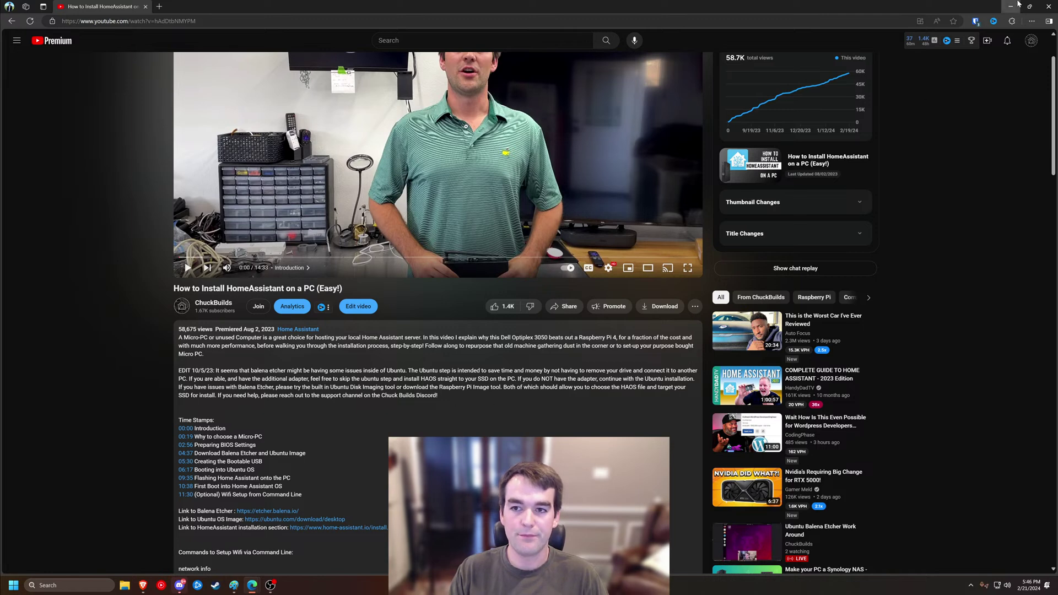
Follow the Chuck Builds site's Discord invite to Discord's login page, then close that window
{"action": "key", "text": "alt+Tab"}
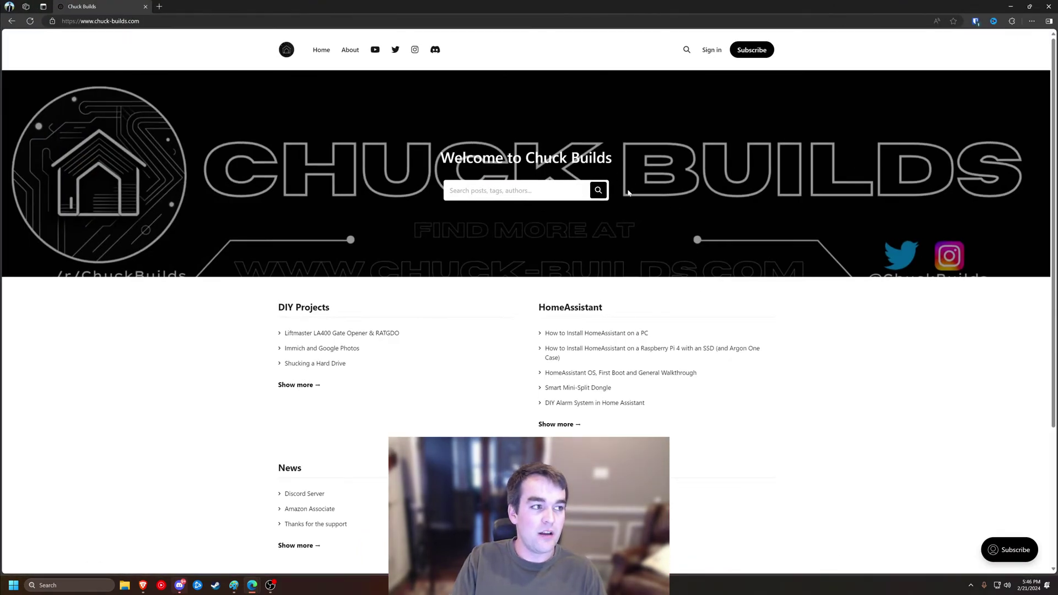
{"action": "scroll", "coordinate": [342, 99], "scroll_direction": "down", "scroll_amount": 3}
{"action": "scroll", "coordinate": [341, 99], "scroll_direction": "up", "scroll_amount": 3}
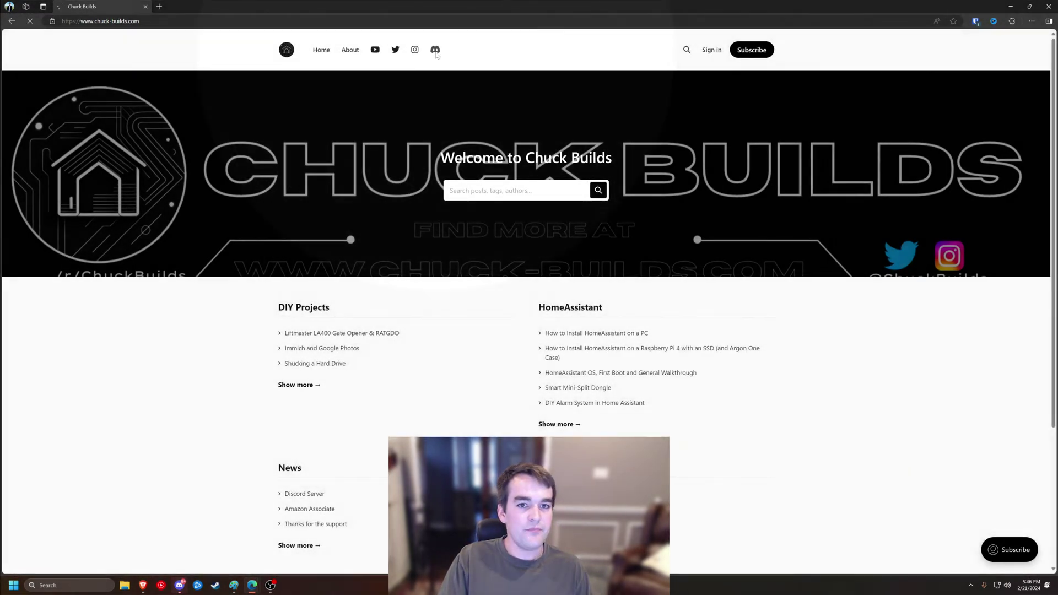
{"action": "left_click", "coordinate": [436, 51]}
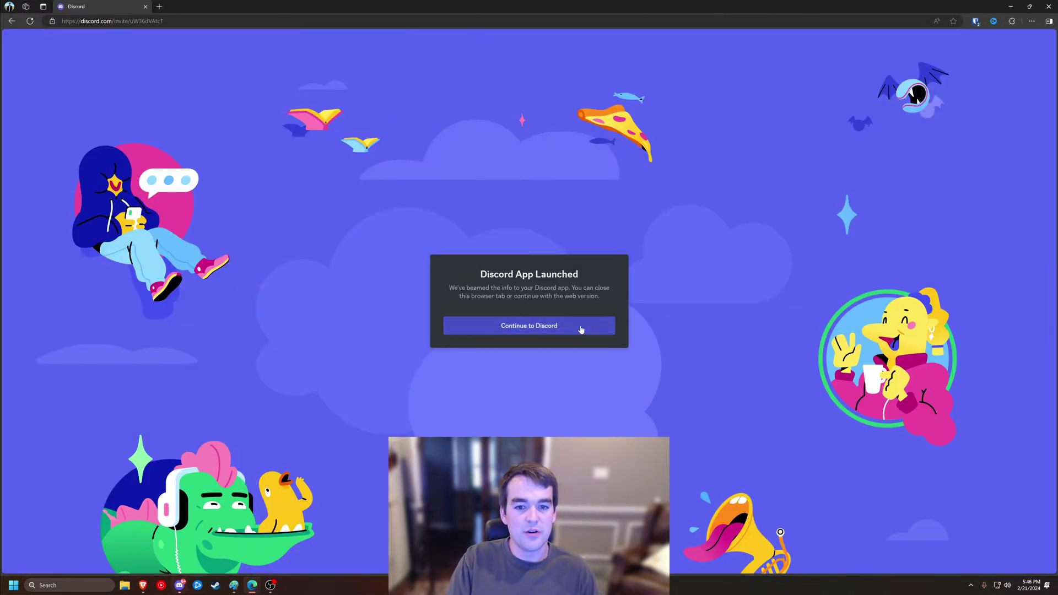
{"action": "left_click", "coordinate": [581, 329]}
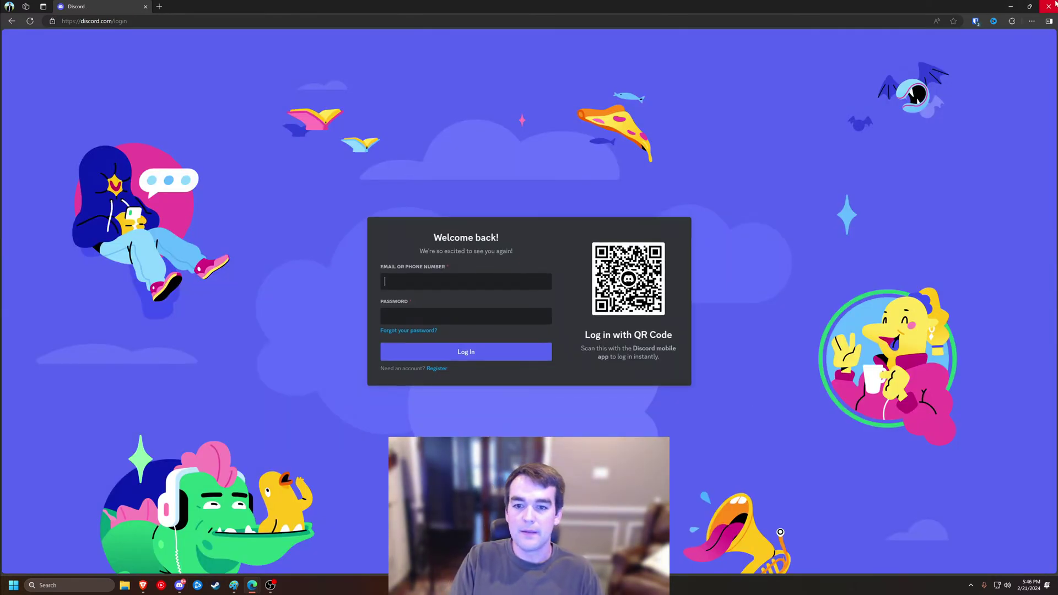
{"action": "left_click", "coordinate": [1049, 6]}
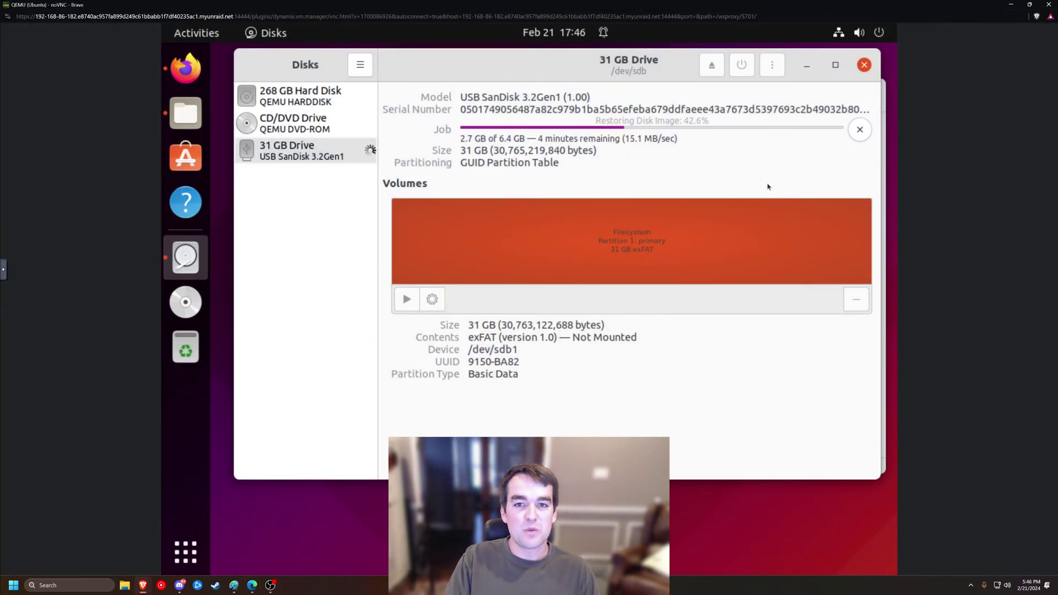